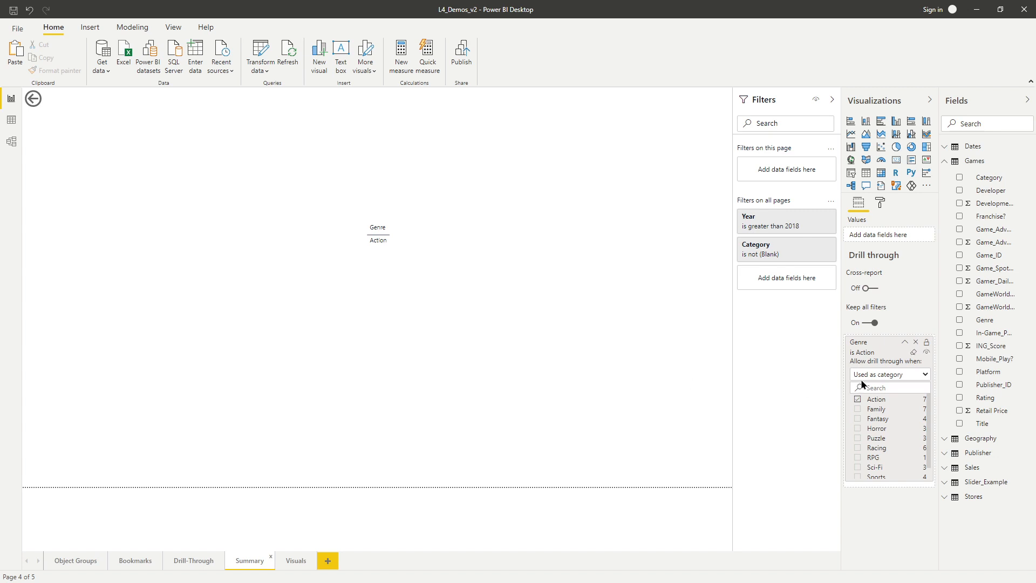
Clear the Genre drill-through filter on the Summary page, and drill through to Summary from the Sci-Fi bar on the Drill-Through page.
left_click(913, 353)
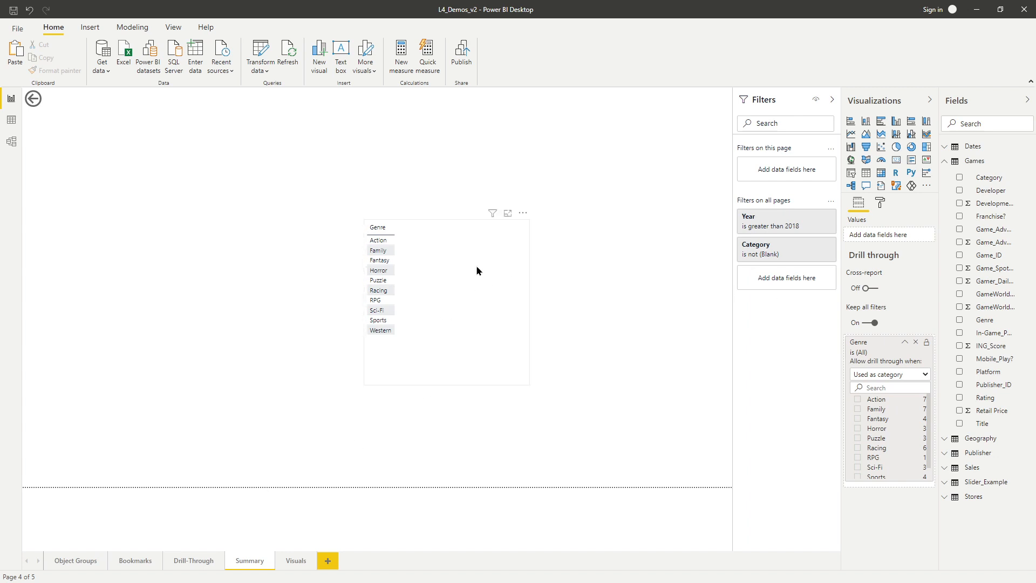
left_click(38, 108, "ctrl")
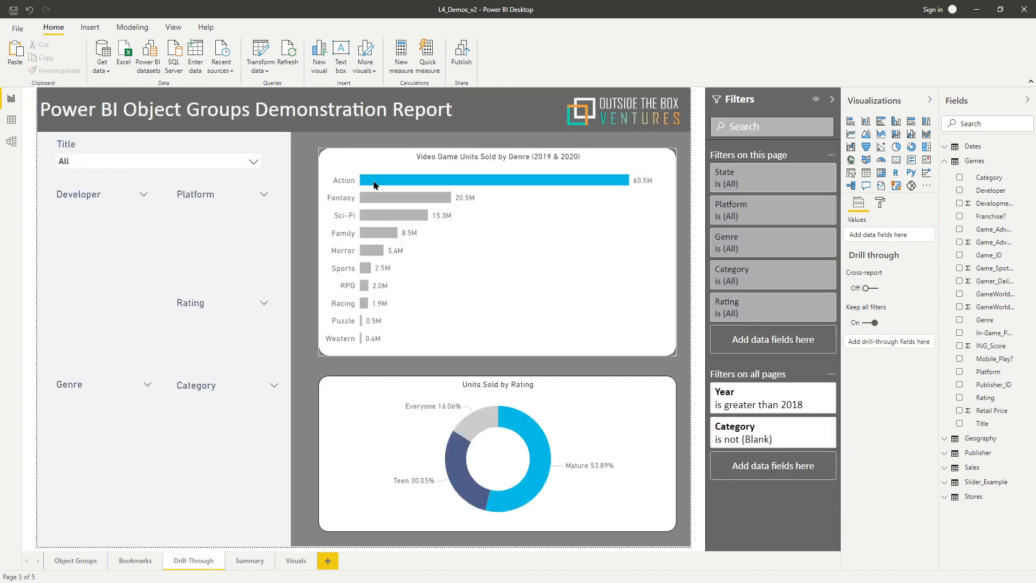
right_click(378, 219)
mouse_move(432, 286)
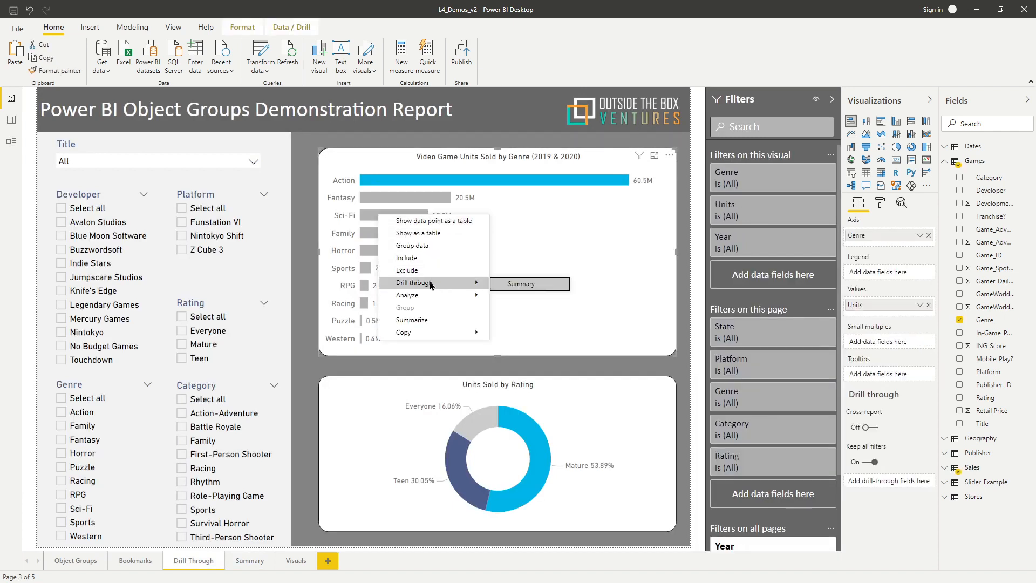
left_click(521, 284)
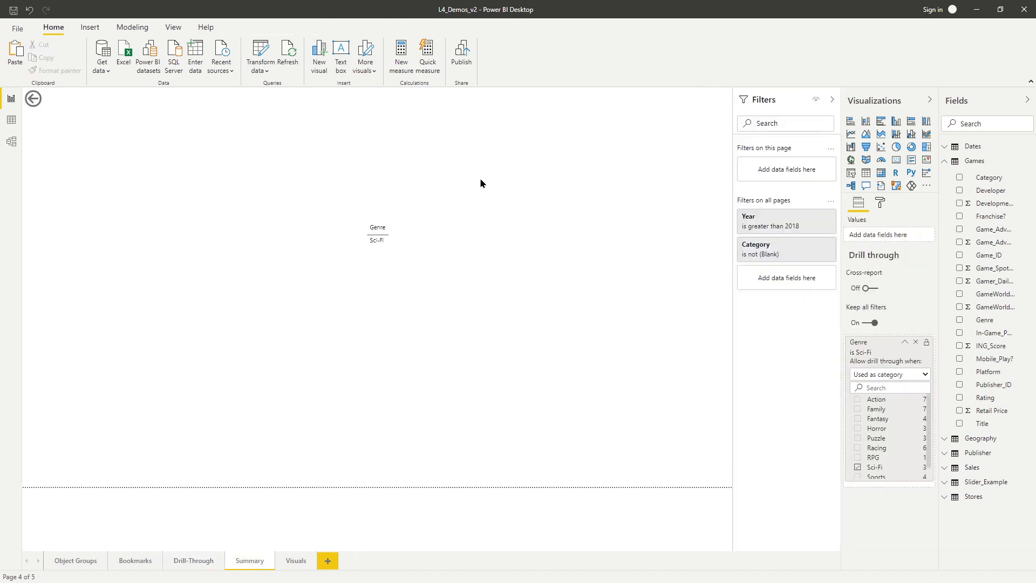
Move the Genre table to the page's left edge below the back button and make it narrower.
left_click(449, 222)
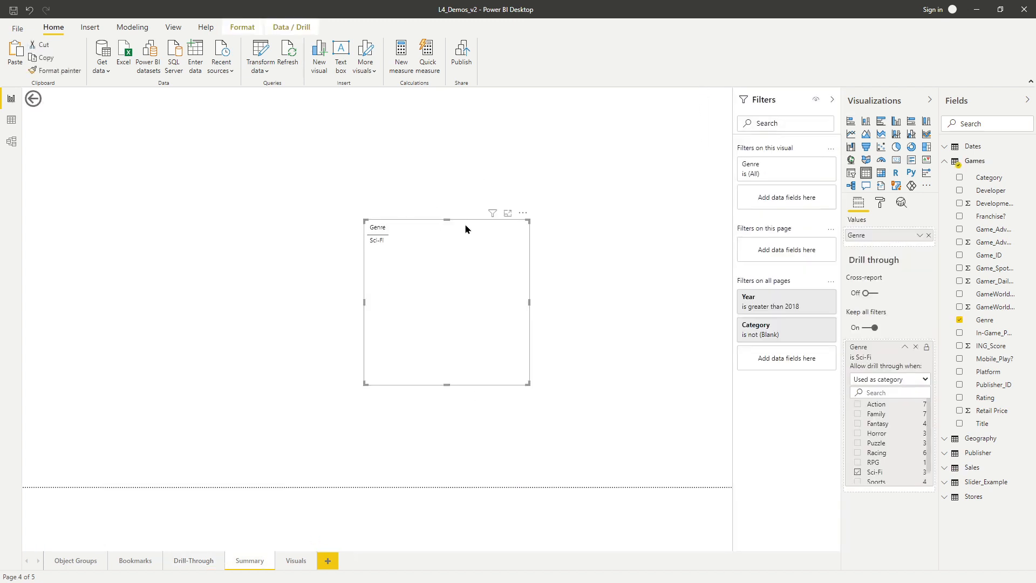
left_click_drag(431, 219, 120, 159)
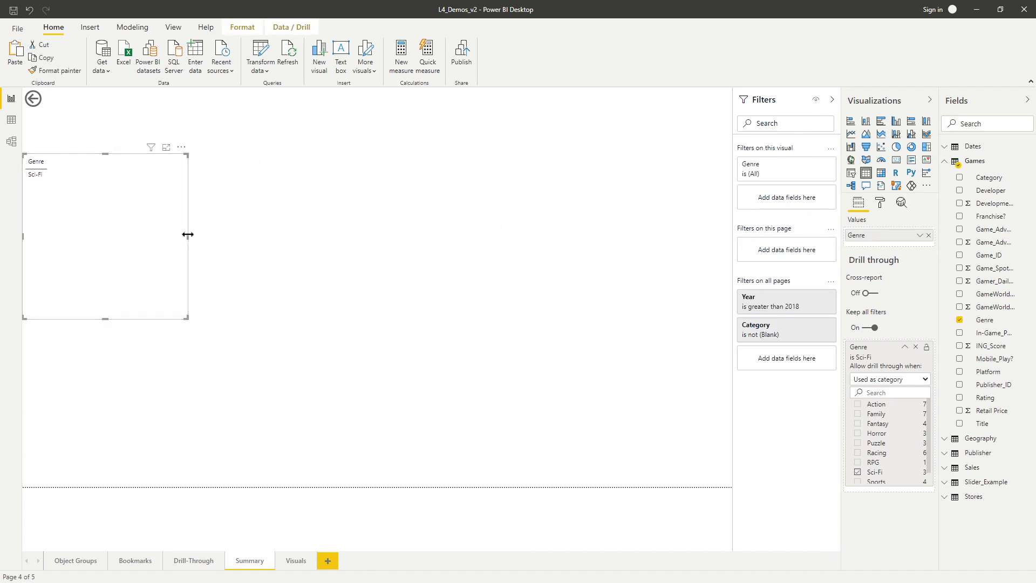
left_click_drag(188, 238, 99, 240)
left_click(573, 215)
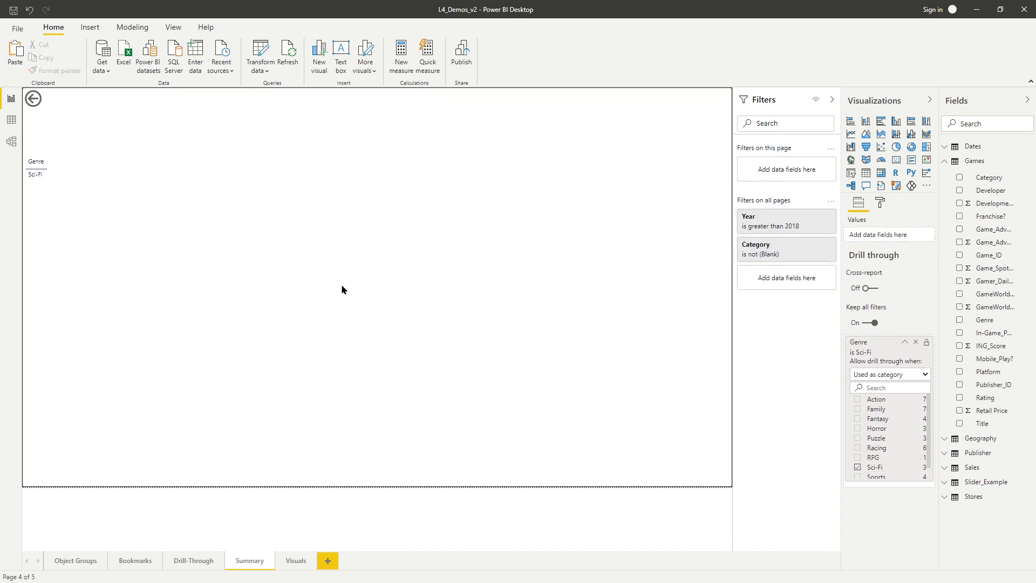
Cut the line chart, the Units Sold by Rating donut and the sales table from the Visuals page and paste them onto Summary.
left_click(290, 564)
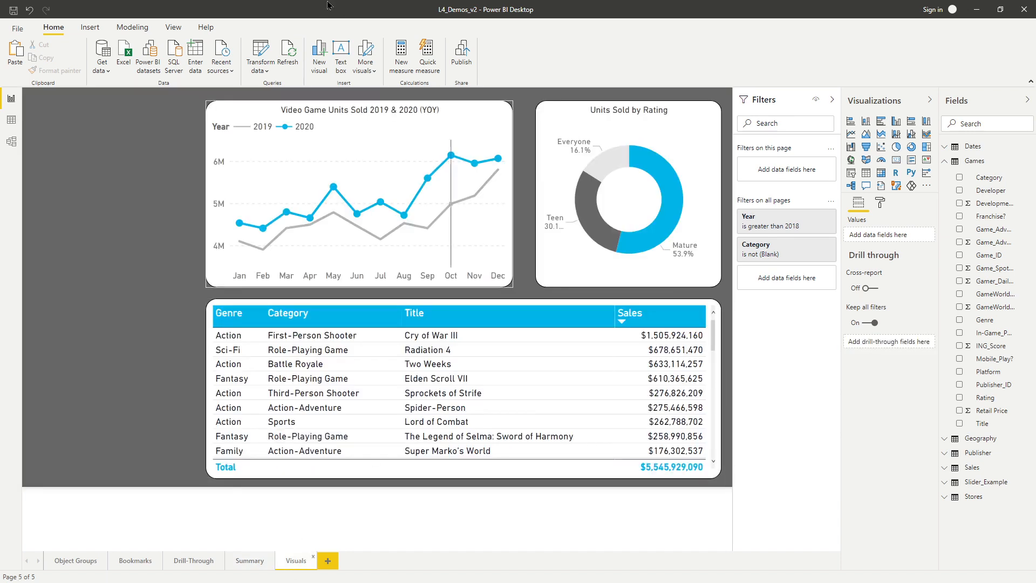
left_click(333, 109)
left_click(622, 112, "ctrl")
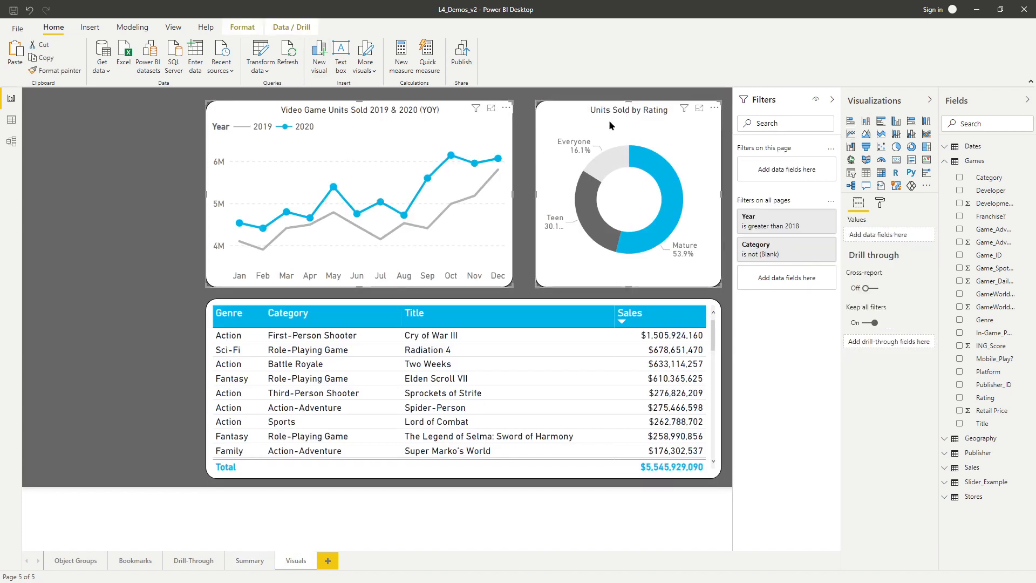
left_click(429, 304, "ctrl")
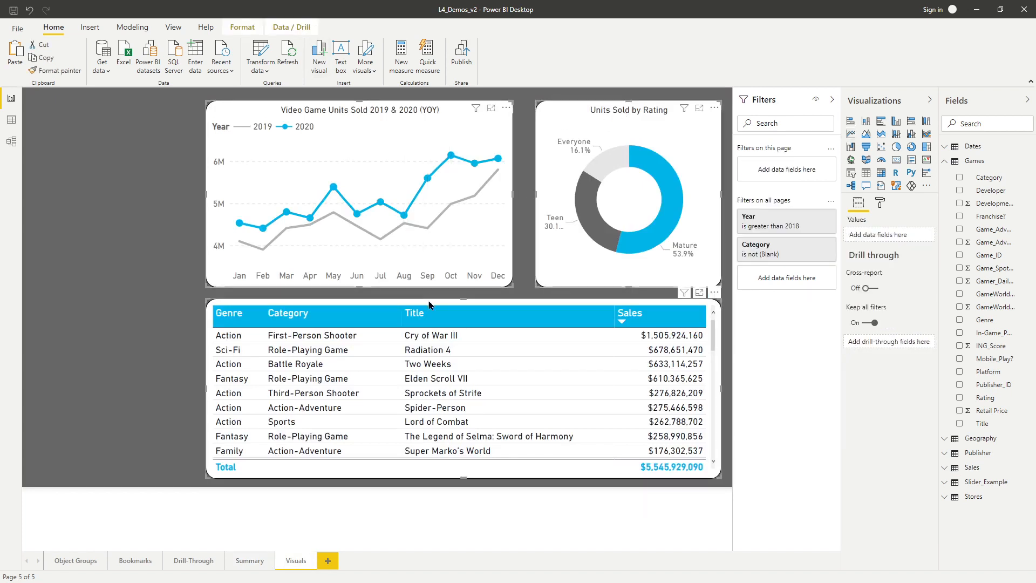
key("Delete")
left_click(249, 560)
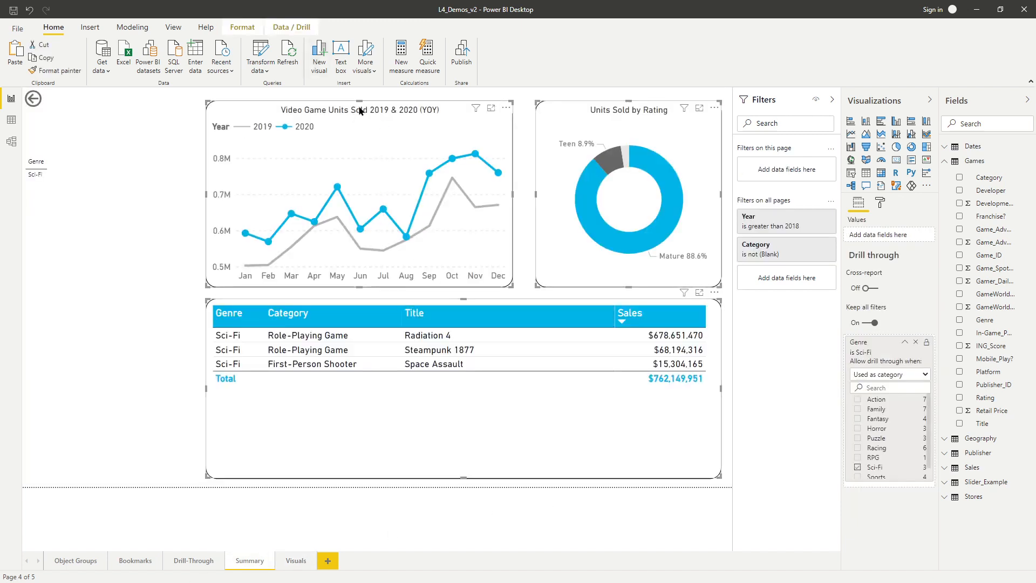
Shift the line chart, donut chart and sales table leftward on Summary, keeping both charts side by side above the table.
left_click_drag(360, 110, 305, 109)
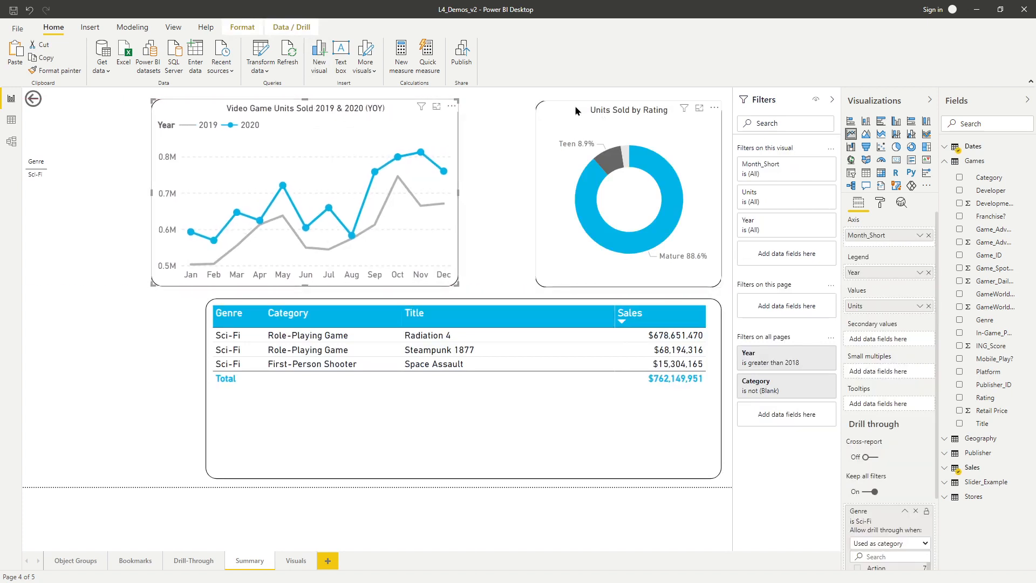
left_click_drag(577, 111, 510, 110)
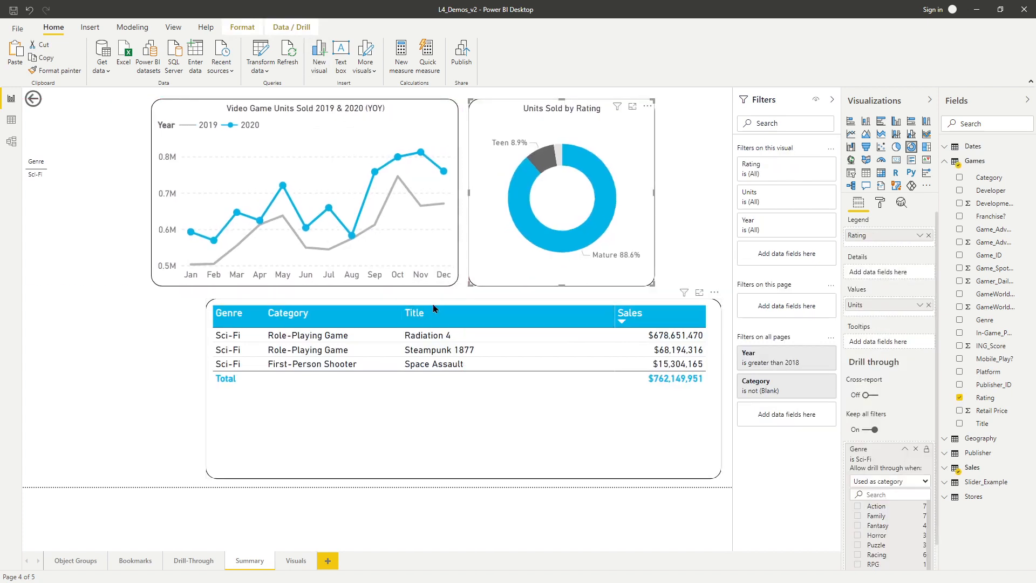
left_click_drag(430, 303, 381, 304)
left_click_drag(666, 388, 659, 389)
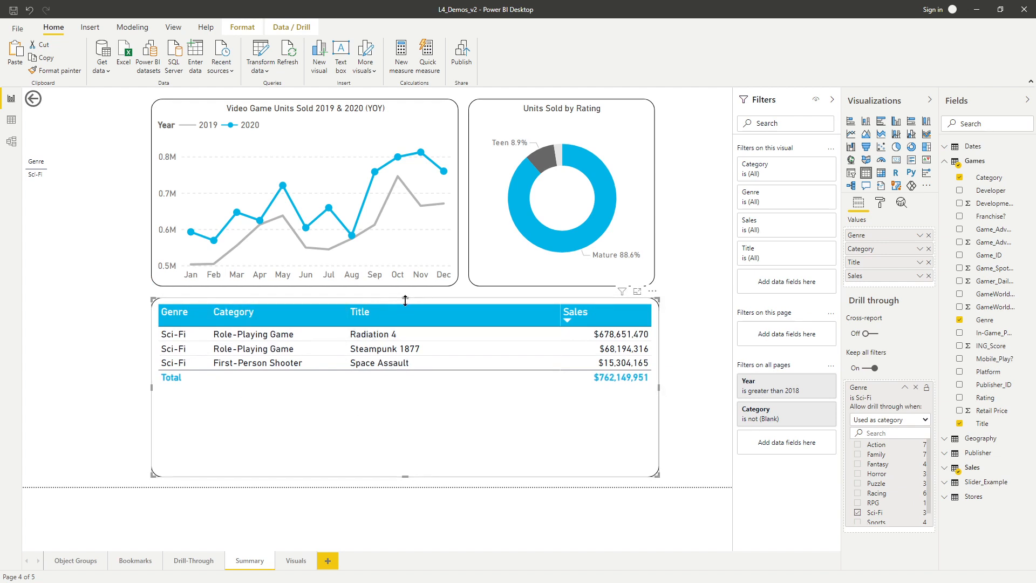
left_click(111, 300)
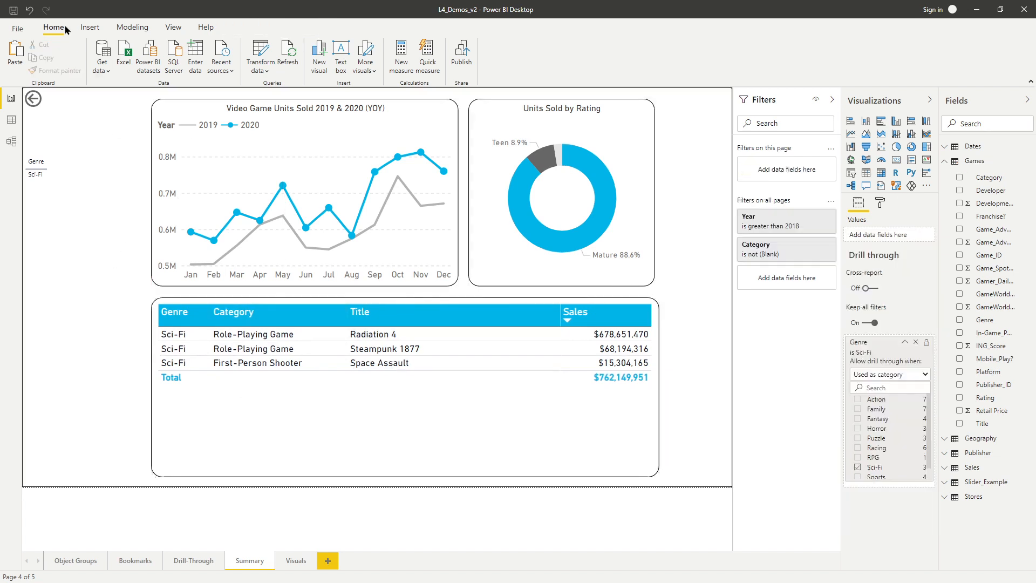
Return to the Drill-Through page and drill through from the Action bar of the genre chart to Summary.
left_click(33, 99, "ctrl")
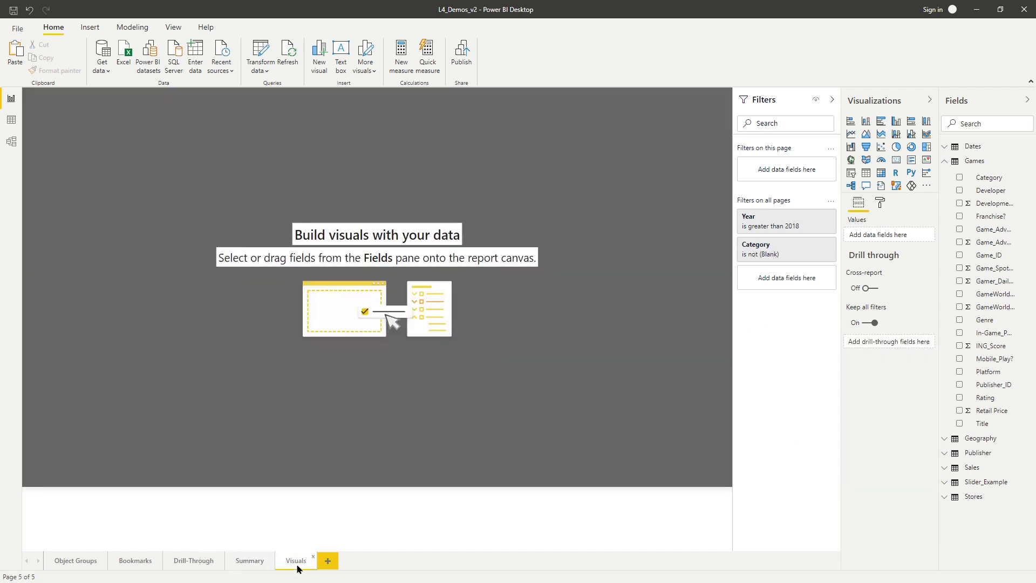
left_click(195, 561)
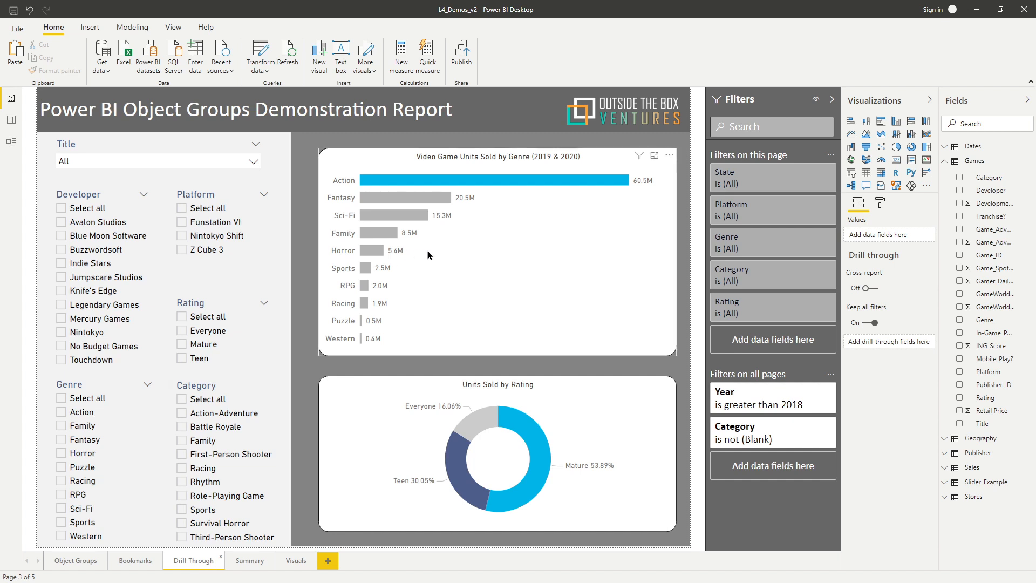
right_click(473, 183)
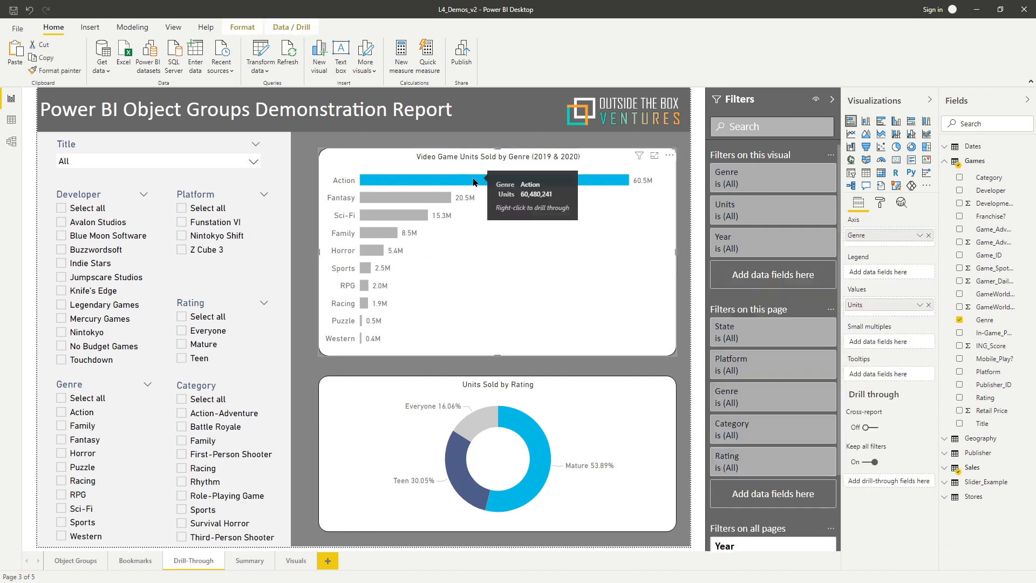
mouse_move(541, 251)
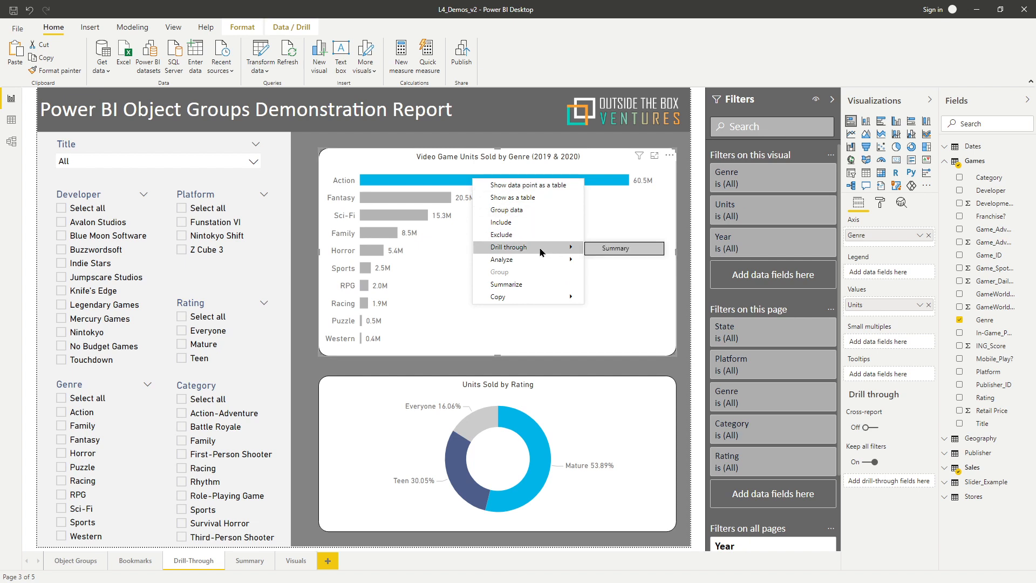
left_click(614, 250)
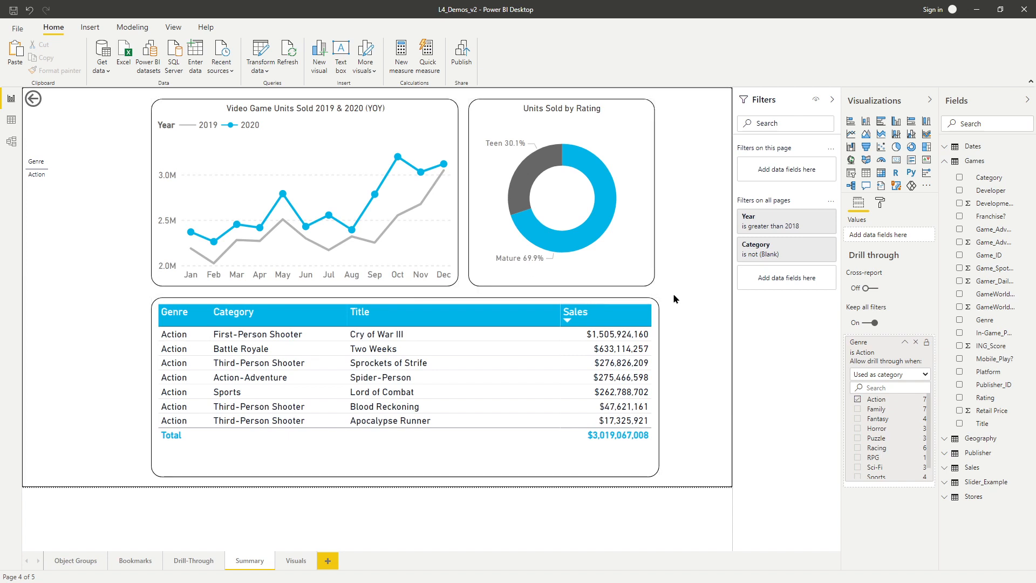
Nudge the Units Sold by Rating donut chart rightward so it lines up with the sales table's right edge.
left_click(504, 107)
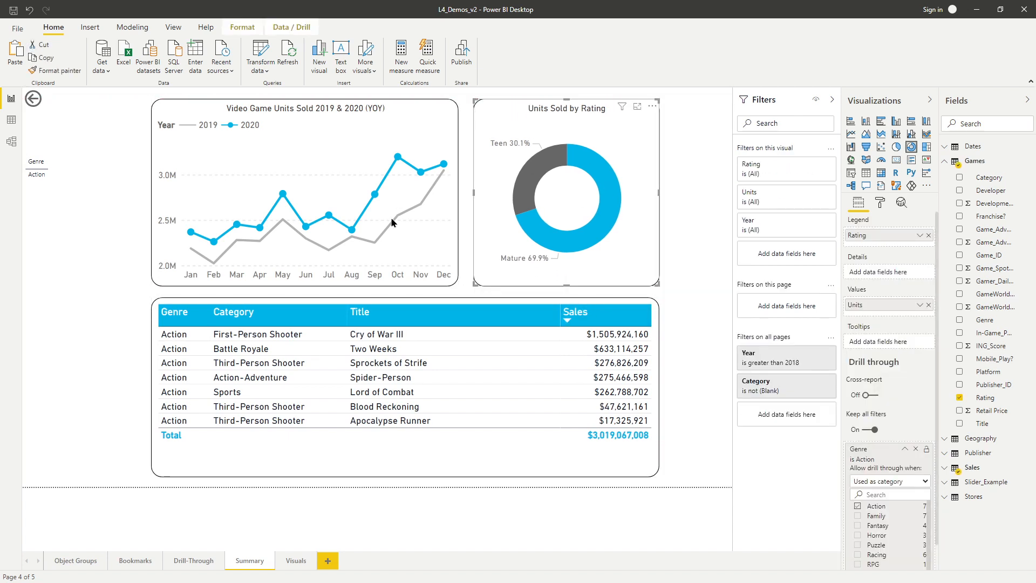
left_click(708, 311)
Set the Summary page background to dark grey with 0% transparency.
left_click(879, 201)
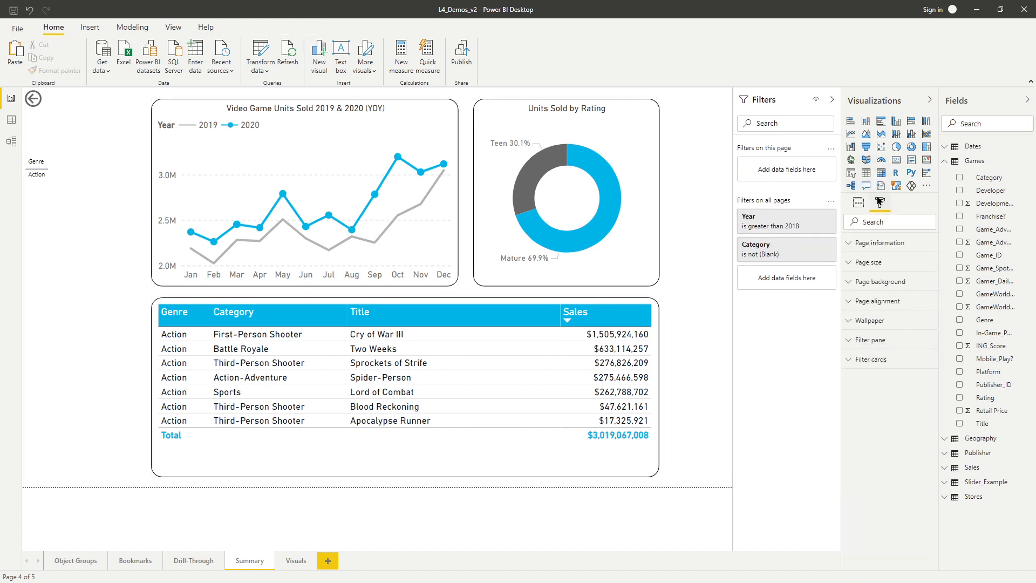
left_click(887, 282)
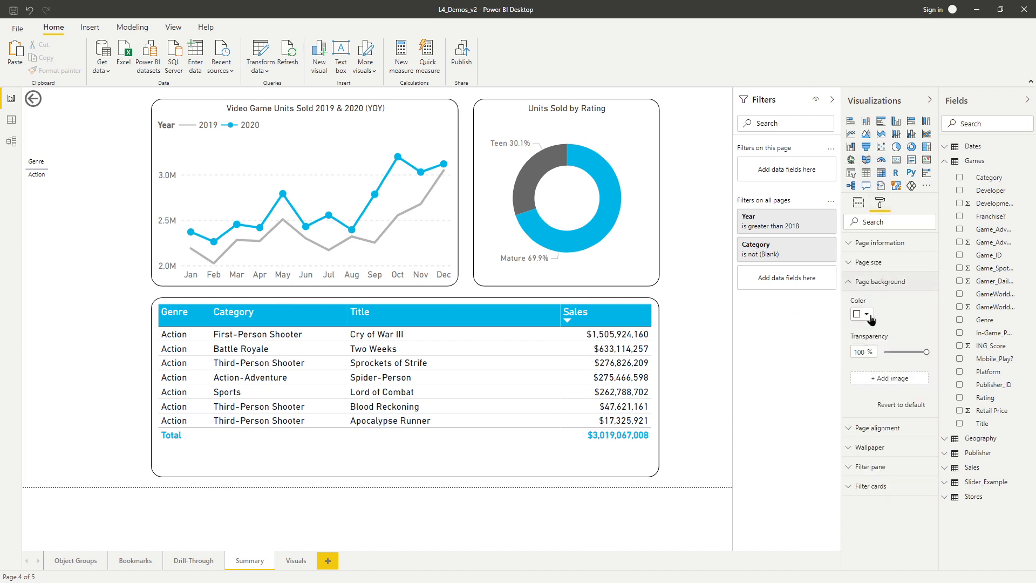
left_click(865, 314)
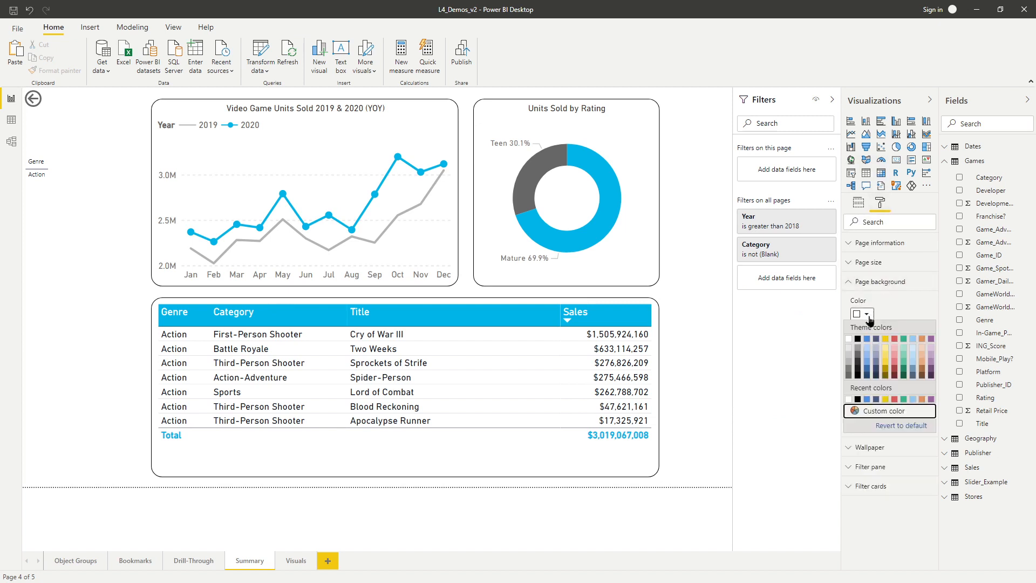
left_click(858, 359)
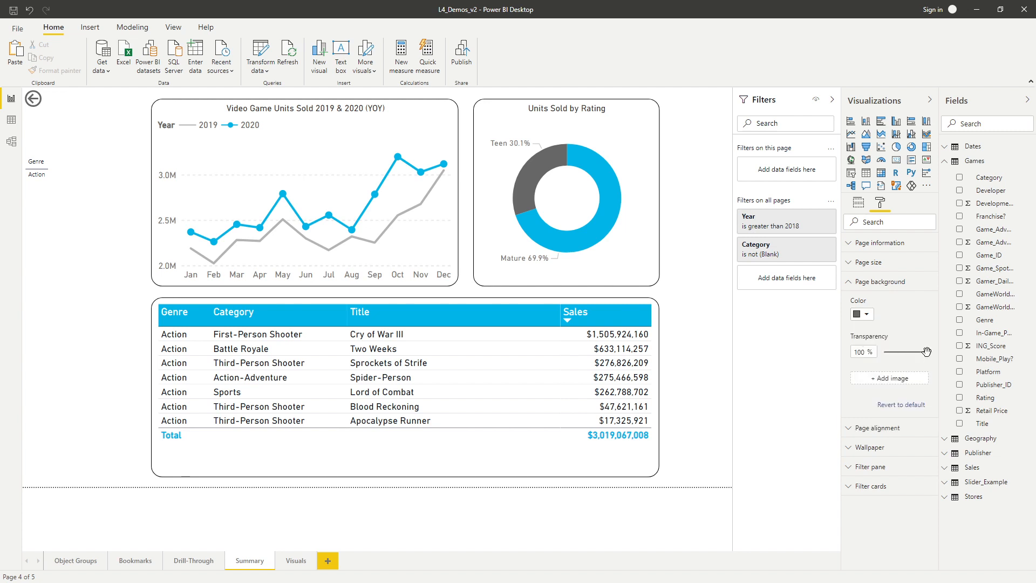
left_click_drag(926, 353, 865, 349)
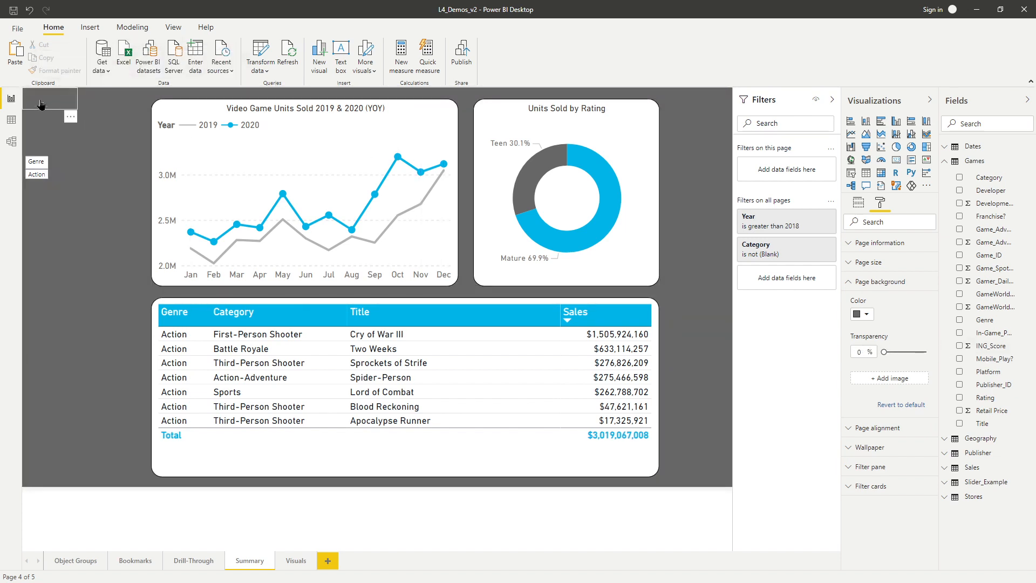
Set the back button's icon line color to white, and enlarge and reposition the button above the Genre table.
left_click(69, 107)
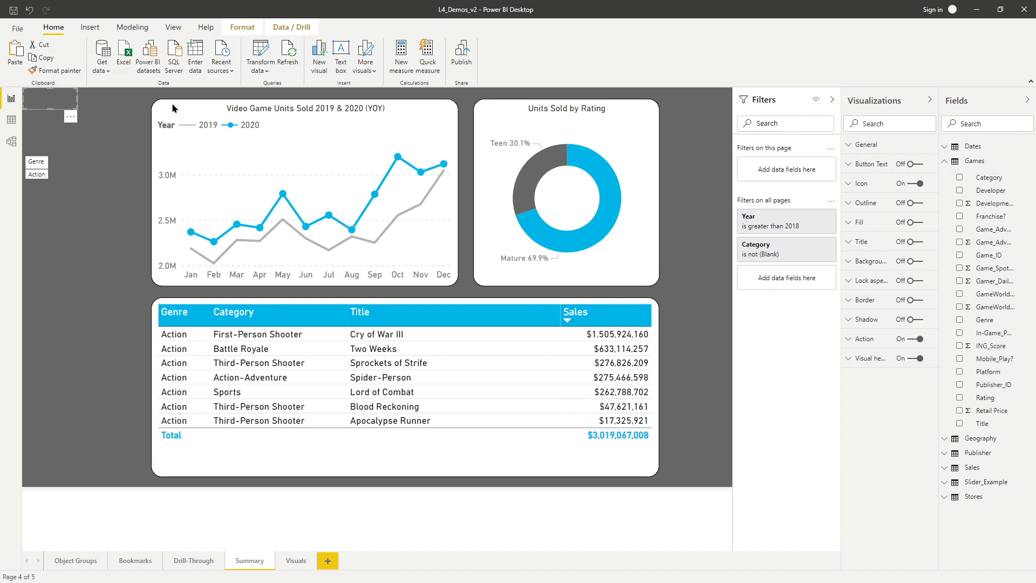
left_click(861, 184)
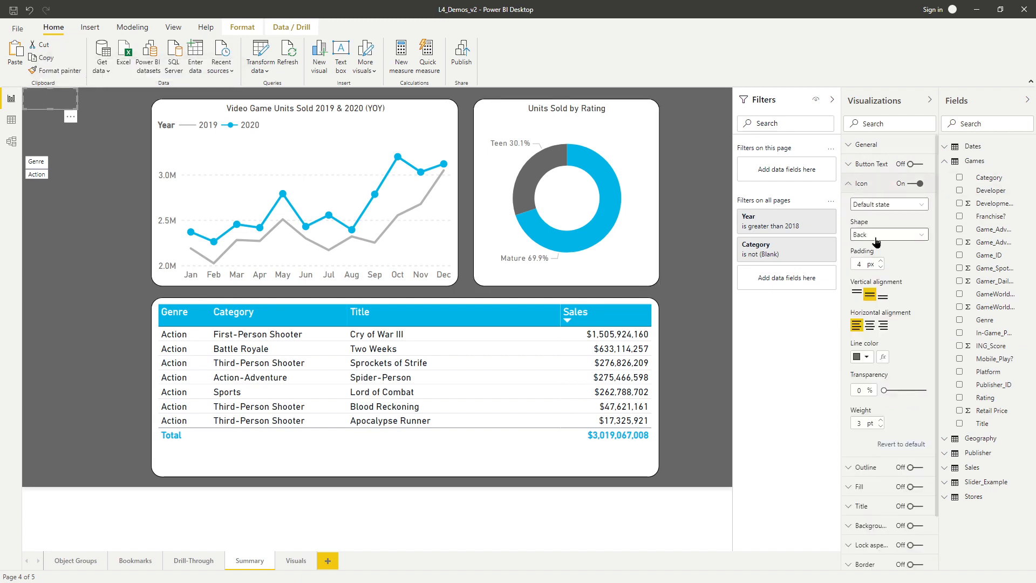
left_click(865, 357)
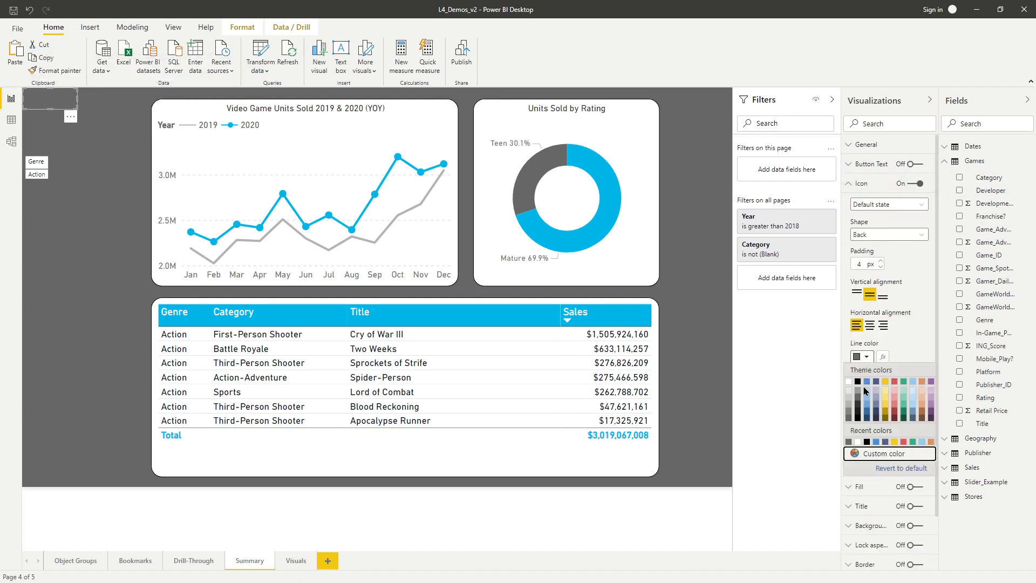
left_click(848, 381)
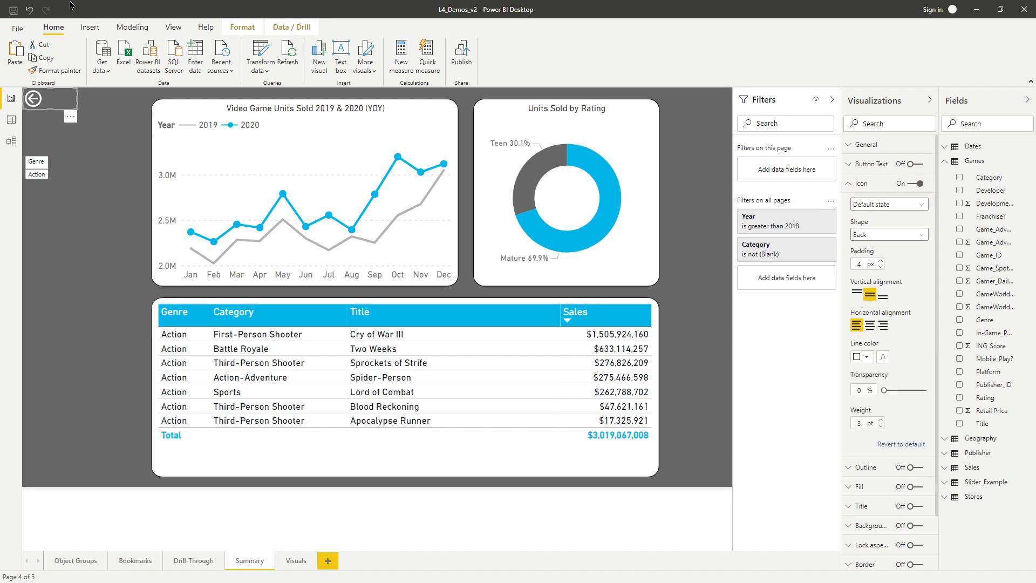
mouse_move(77, 104)
left_mouse_down()
mouse_move(108, 137)
mouse_move(91, 110)
left_mouse_up()
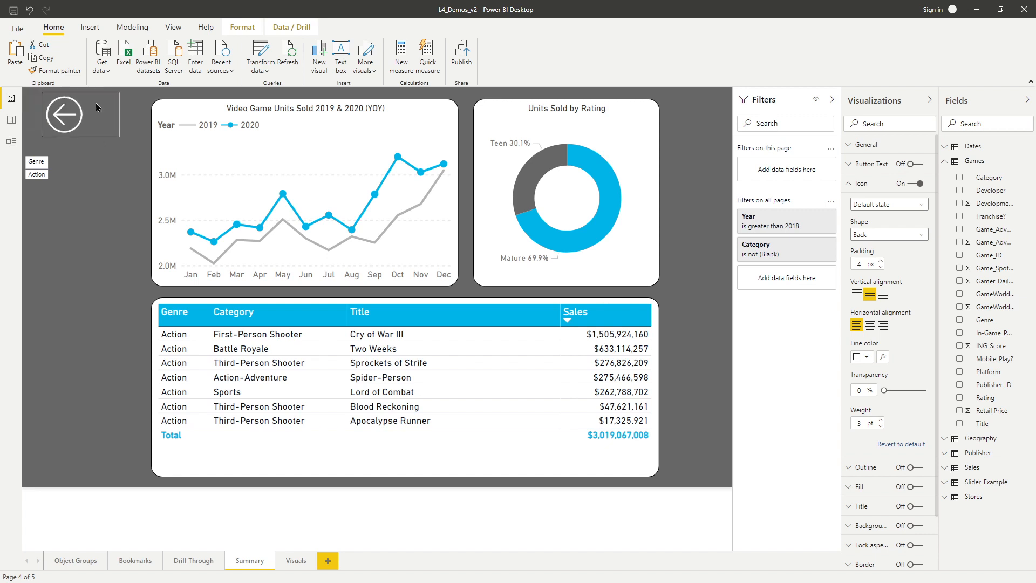
Convert the Genre table to a card, and fit it between the page's left edge and the line chart, below the back button.
left_click(63, 156)
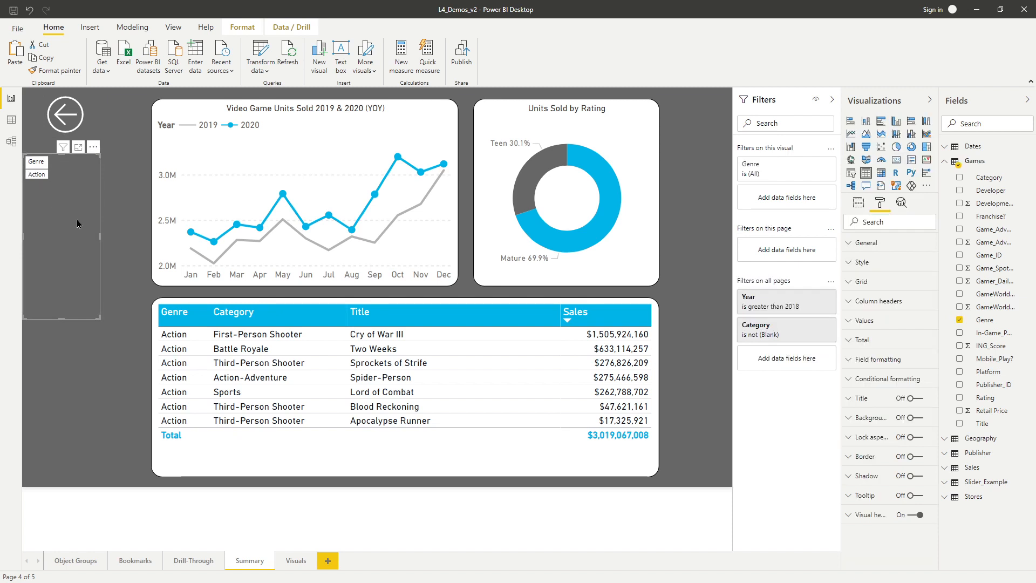
left_click(895, 160)
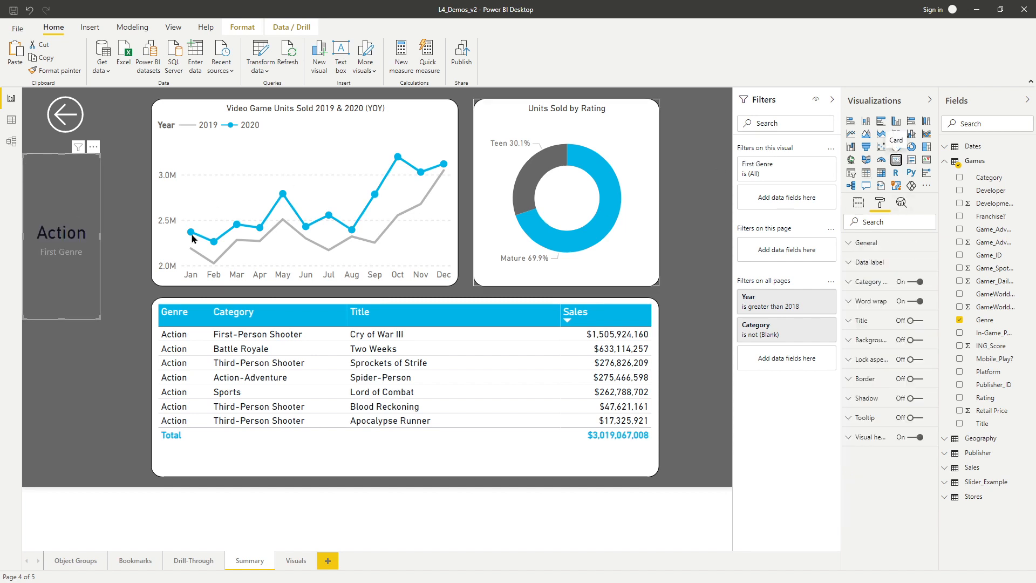
left_click_drag(99, 318, 138, 277)
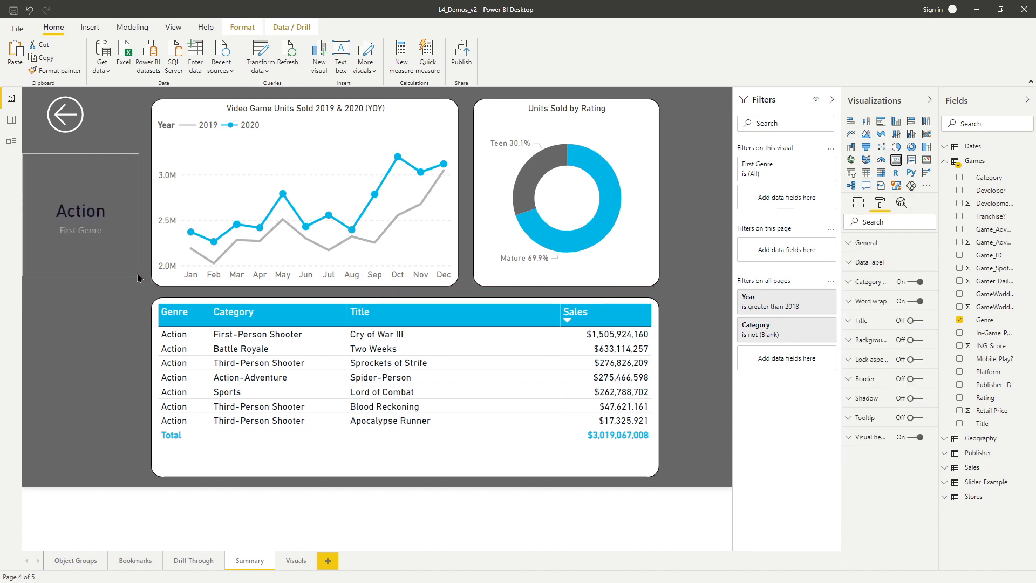
left_click_drag(97, 184, 101, 178)
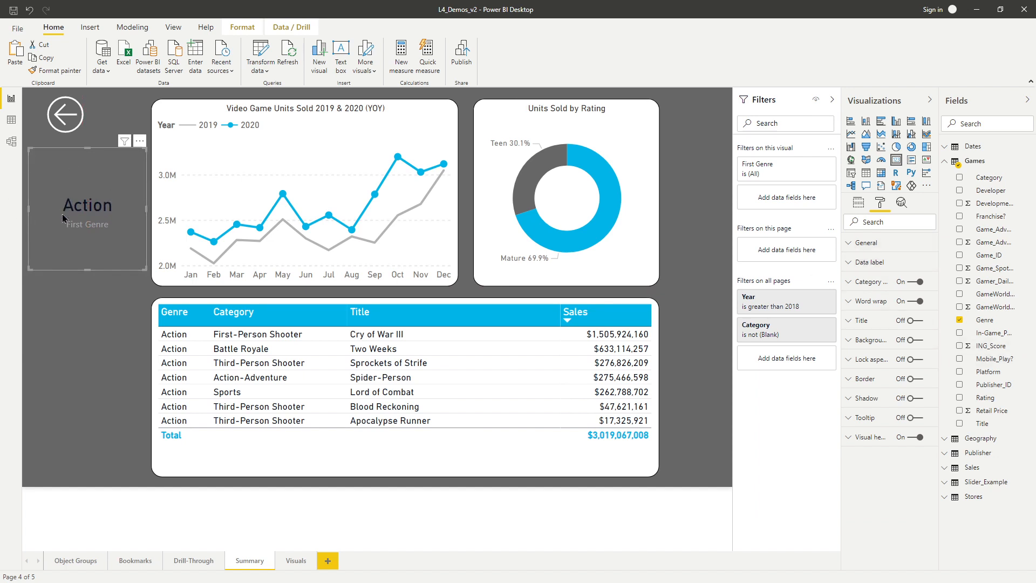
Set the Genre card's data label to white with a text size of 35 pt.
left_click(874, 270)
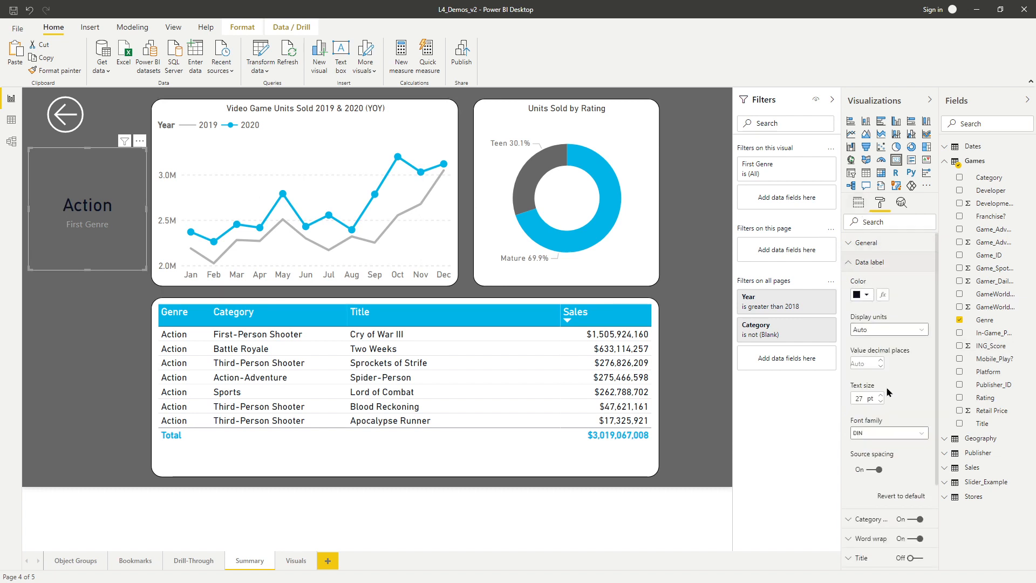
left_click(865, 295)
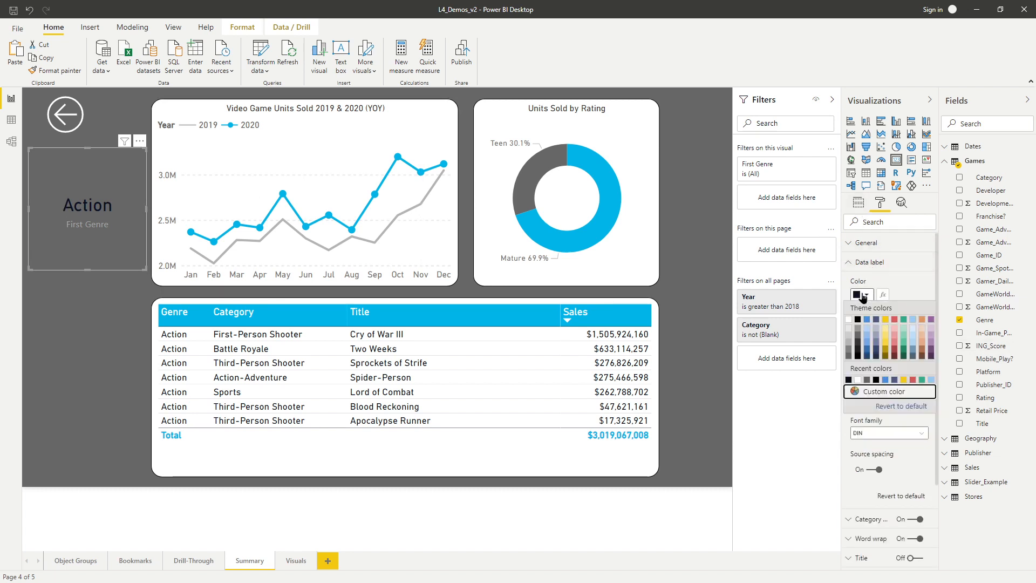
left_click(848, 319)
double_click(862, 400)
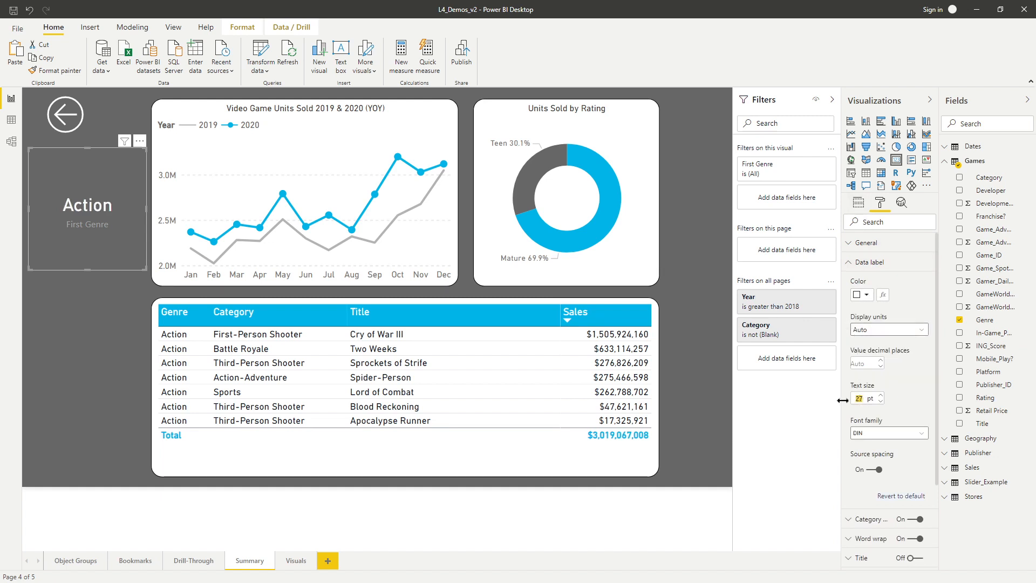
type("35")
left_click(864, 262)
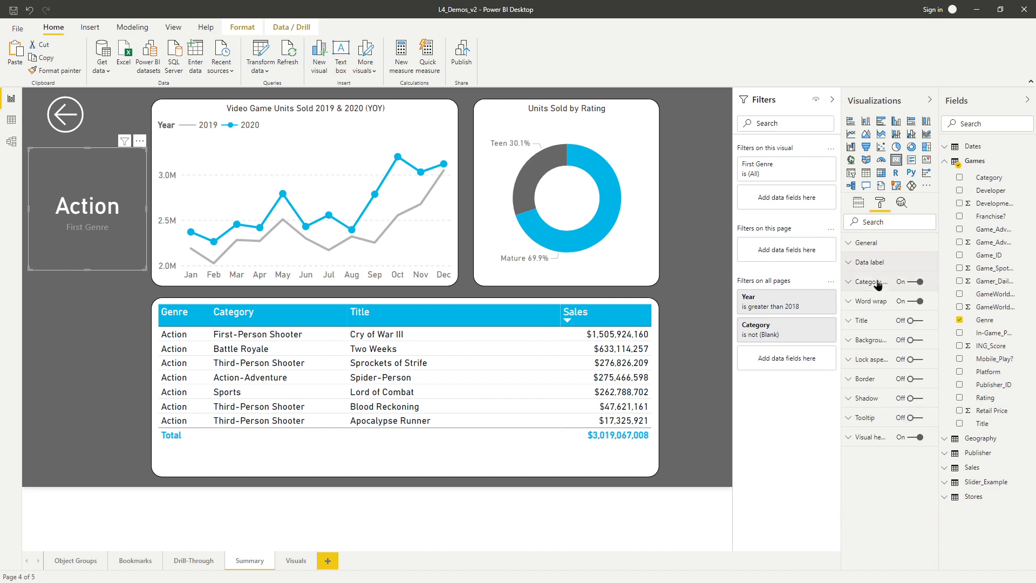
Set the Genre card's category label to white with a text size of 15 pt.
left_click(866, 281)
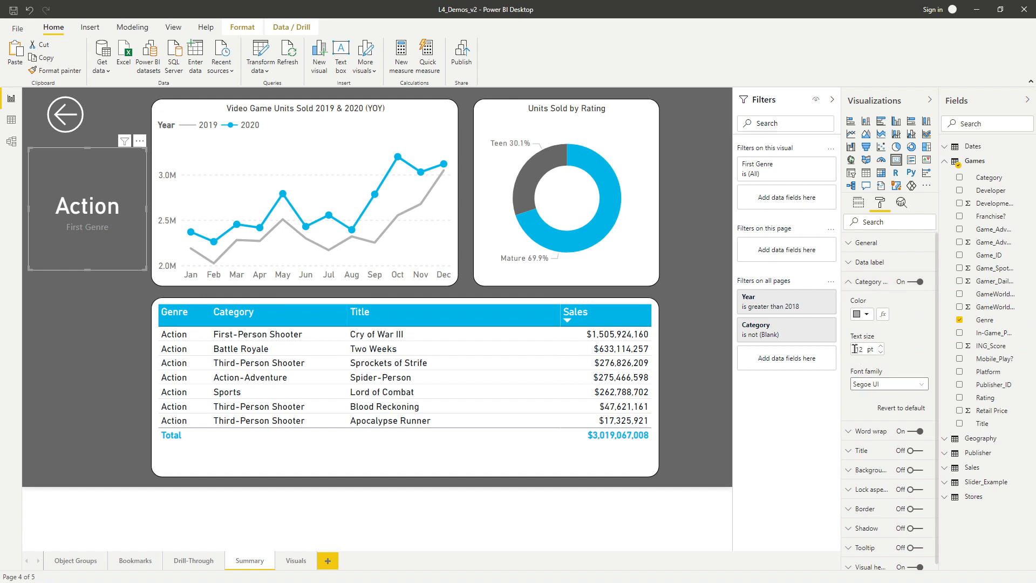
left_click_drag(864, 348, 855, 348)
type("15")
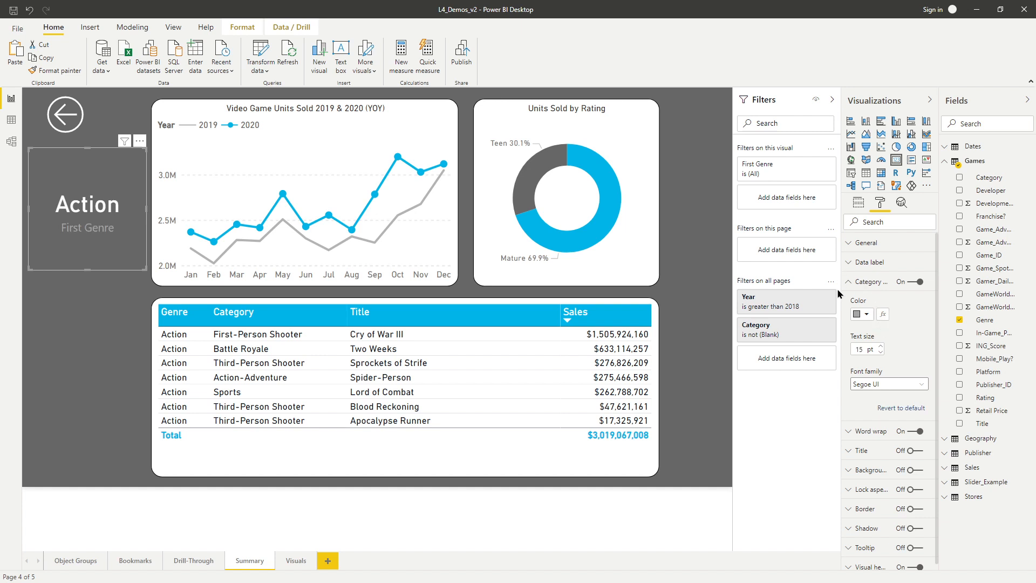
left_click(862, 314)
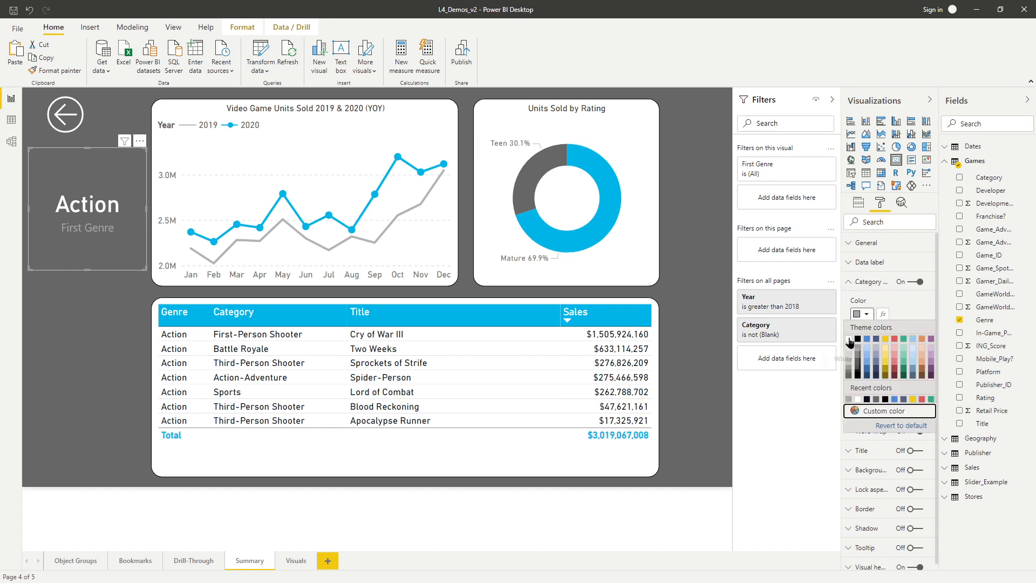
left_click(849, 338)
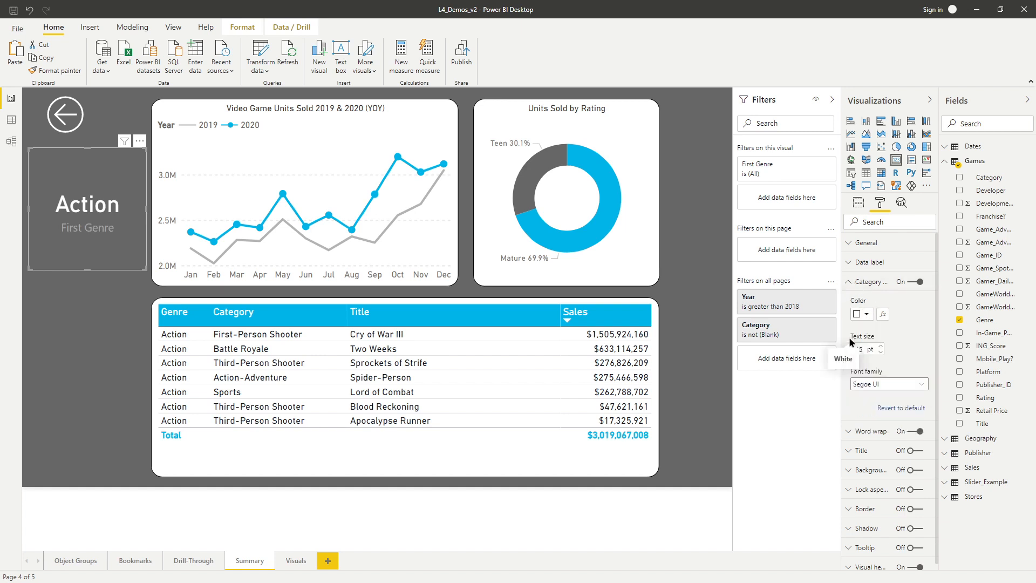
Summarize the card's Genre field by Last, and rename it for this visual as Selected Genre.
left_click(859, 205)
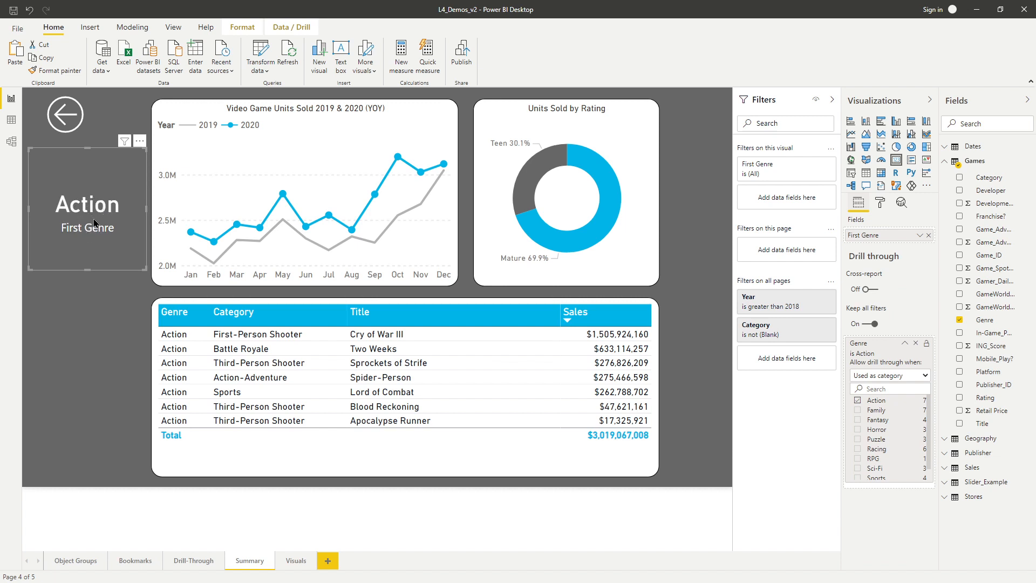
left_click(920, 237)
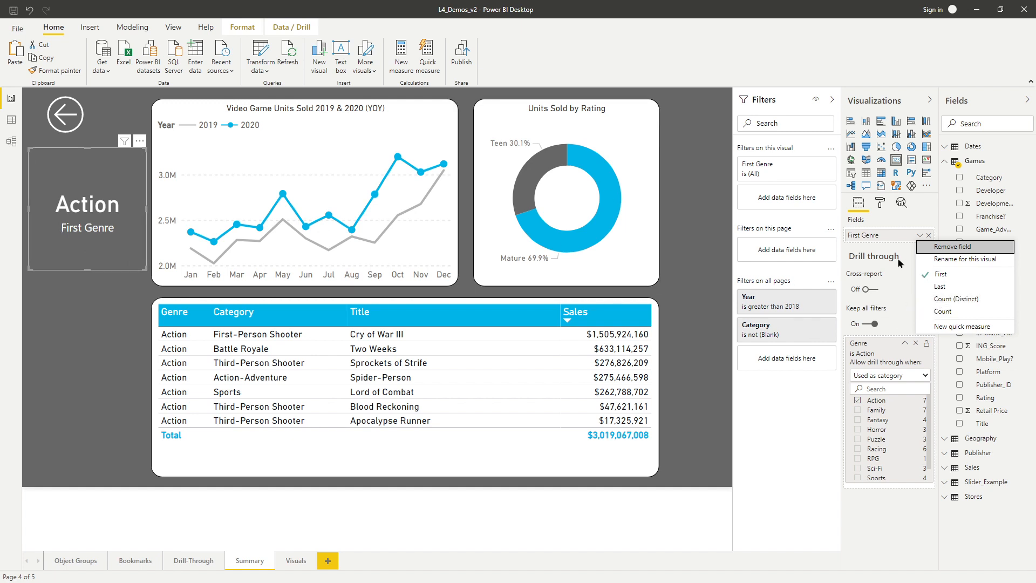
left_click(966, 290)
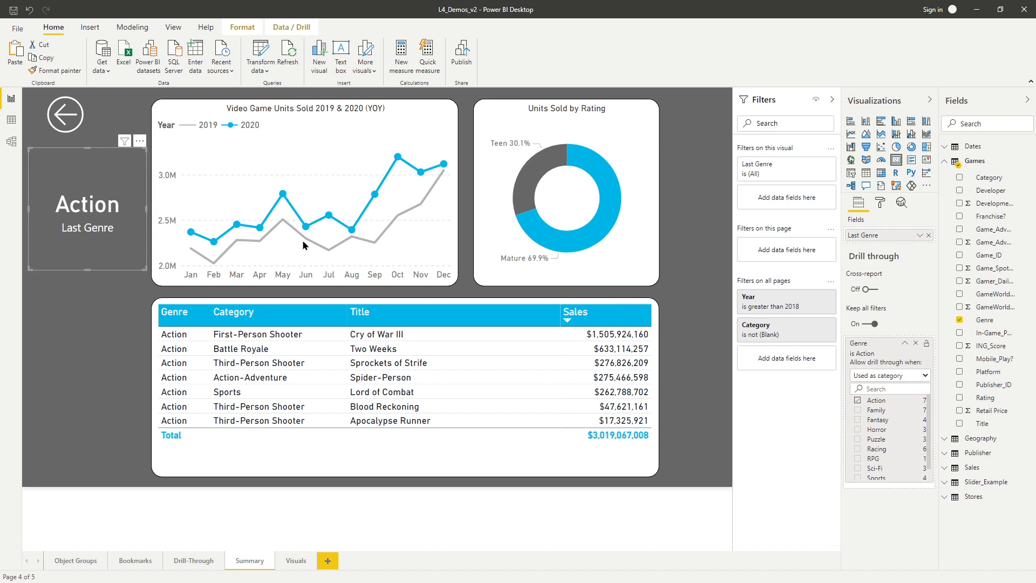
left_click(920, 236)
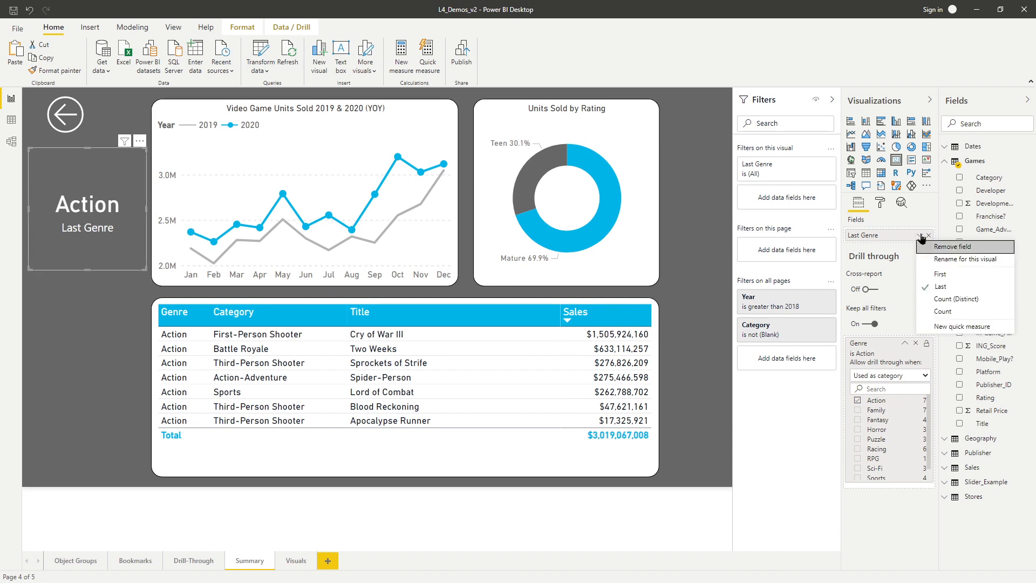
left_click(945, 260)
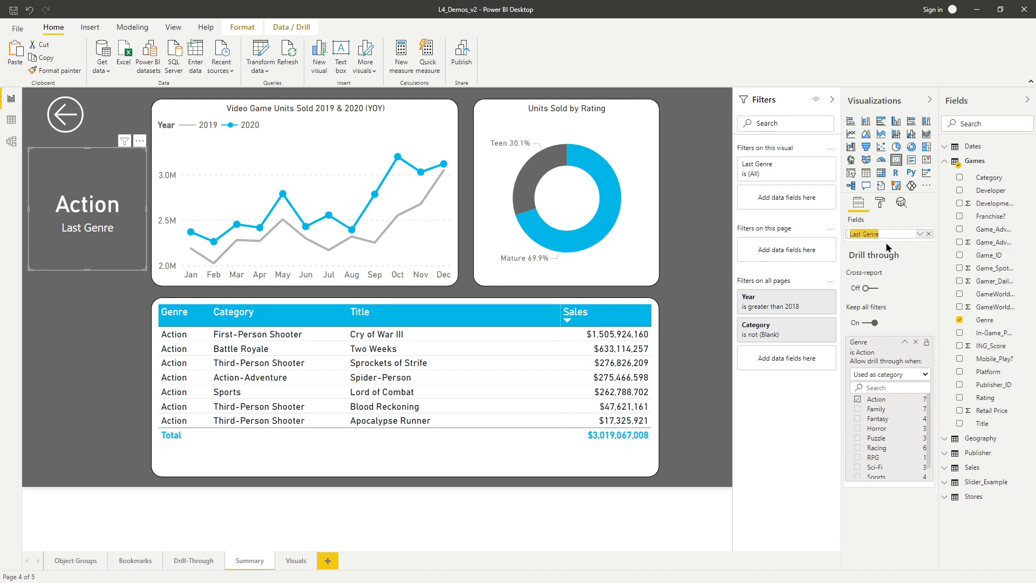
type("Selected")
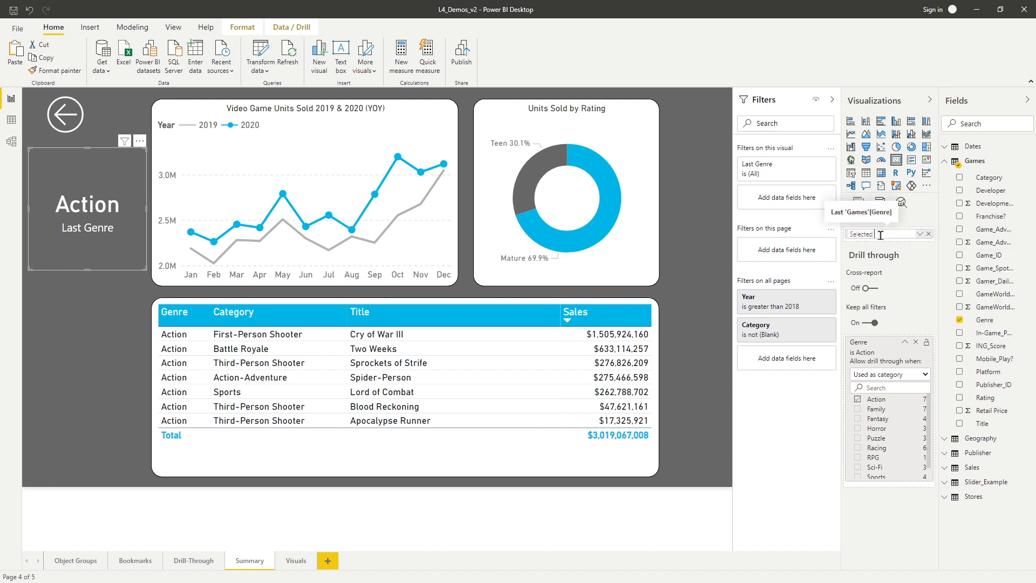
left_click(696, 313)
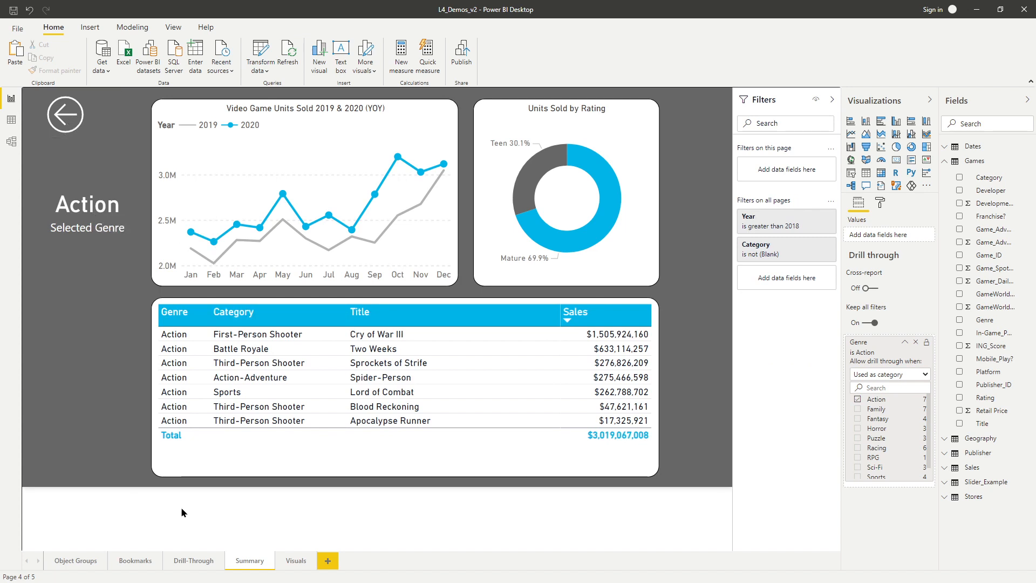
On the Drill-Through page, drill through from the Family bar of the genre chart to the Summary page.
left_click(194, 561)
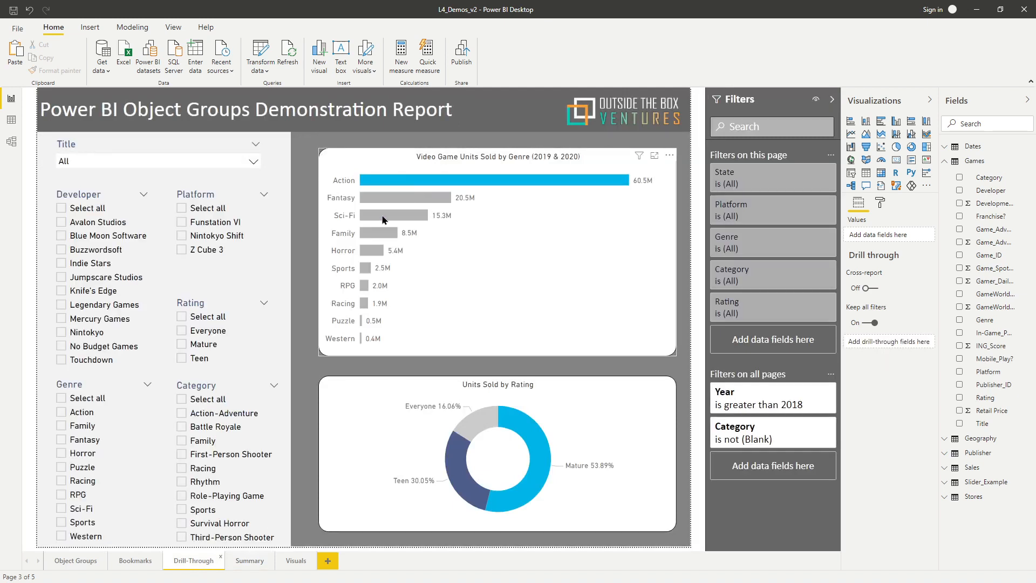
right_click(377, 232)
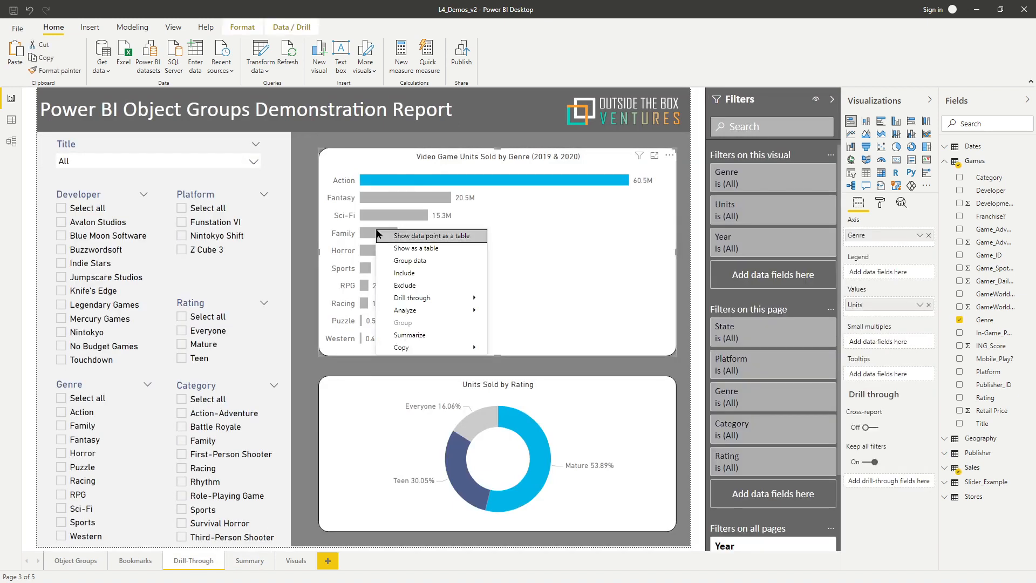
mouse_move(463, 298)
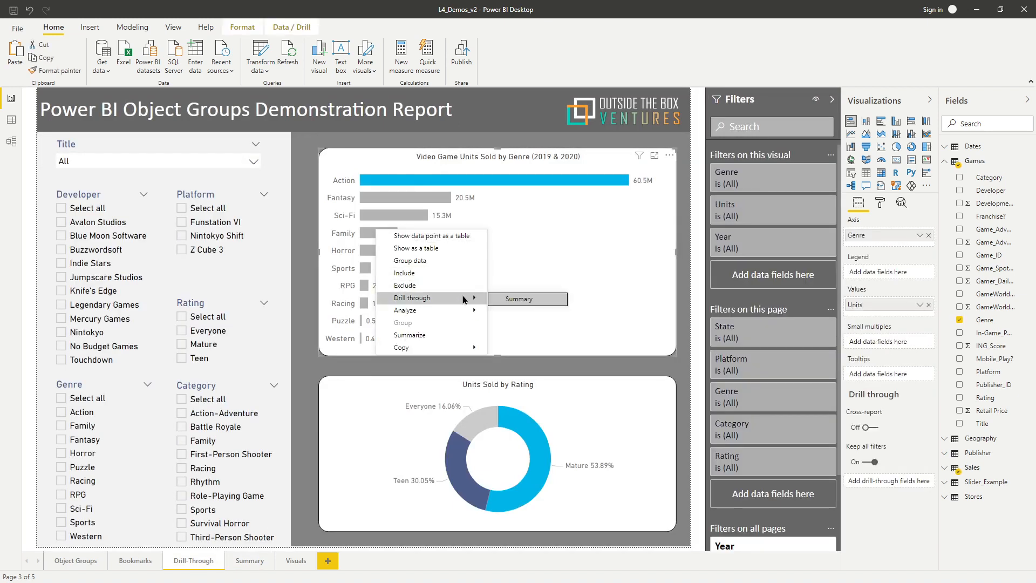
left_click(535, 301)
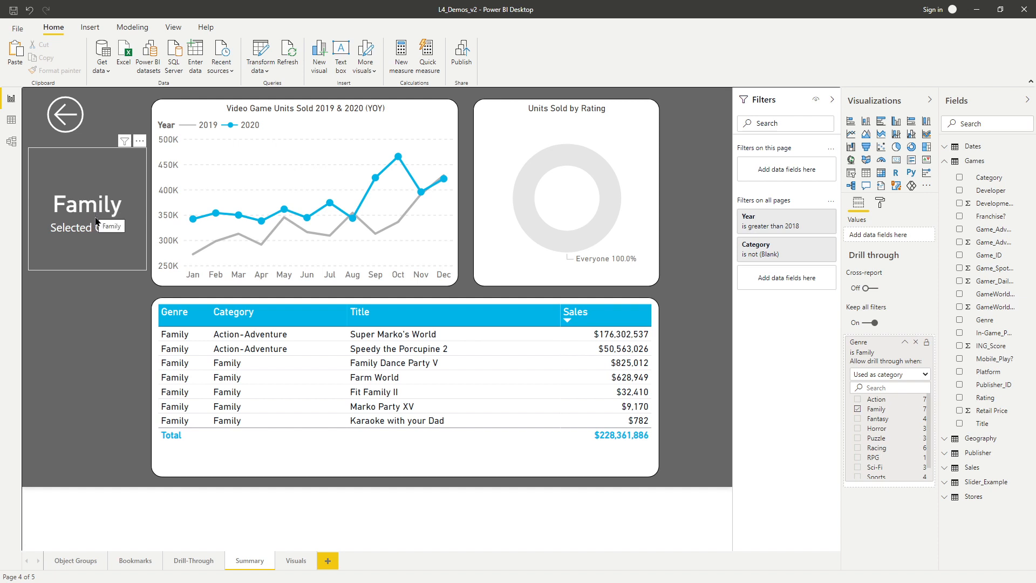
Clear the Genre drill-through filter on the Summary page and look through the unfiltered sales table.
left_click(97, 221)
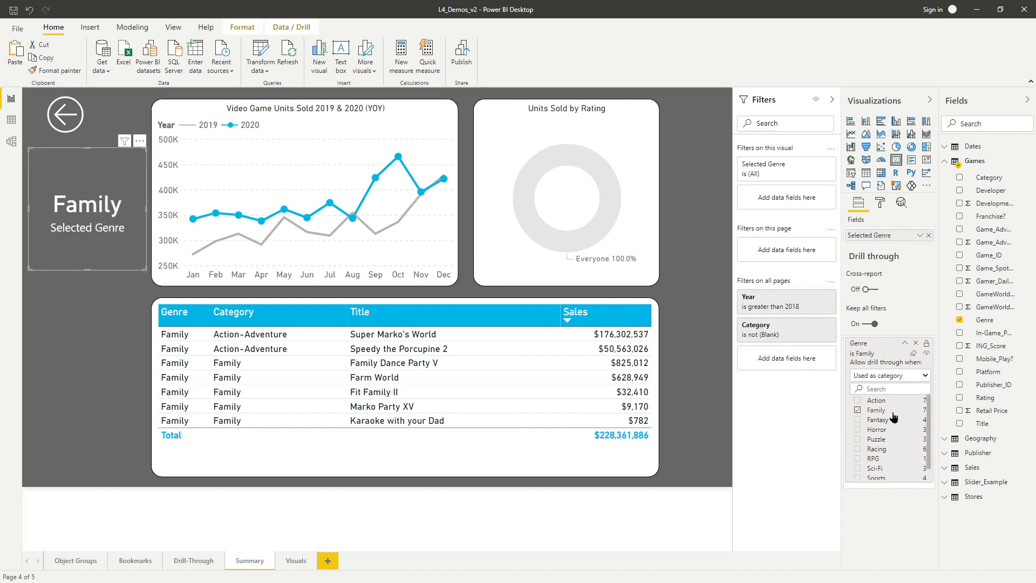
left_click(913, 354)
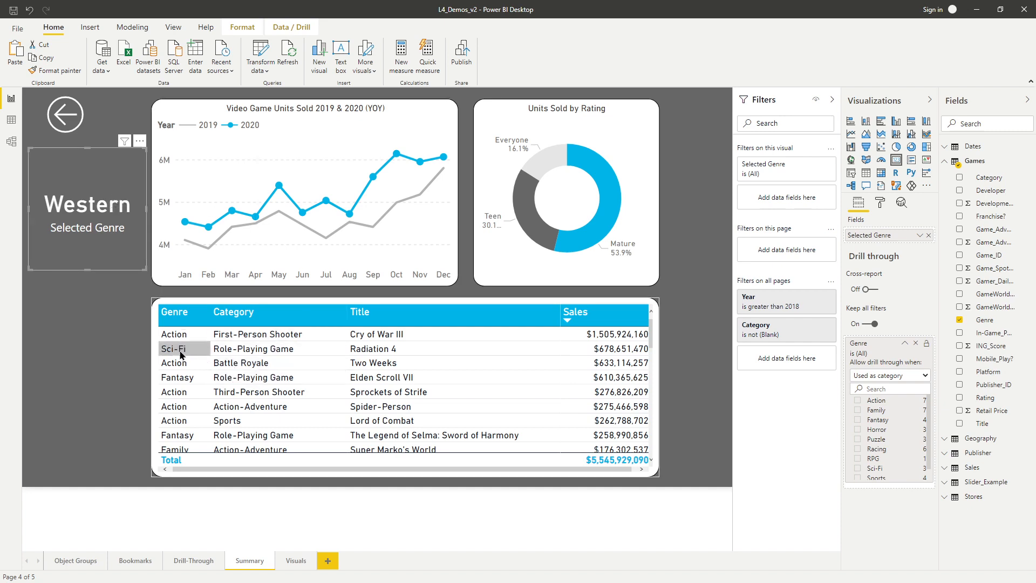
scroll(192, 405, "down", 5)
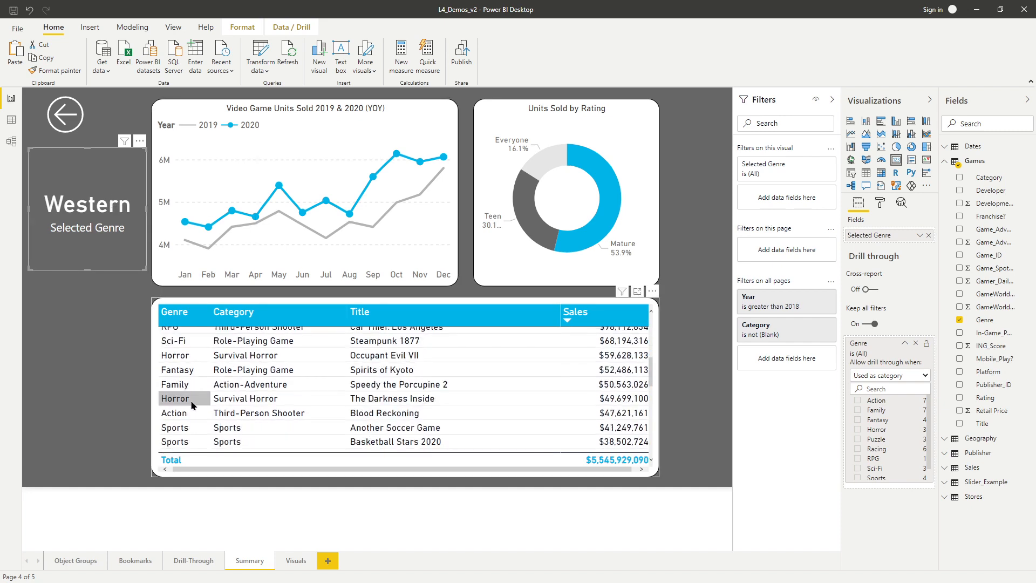
scroll(194, 402, "down", 5)
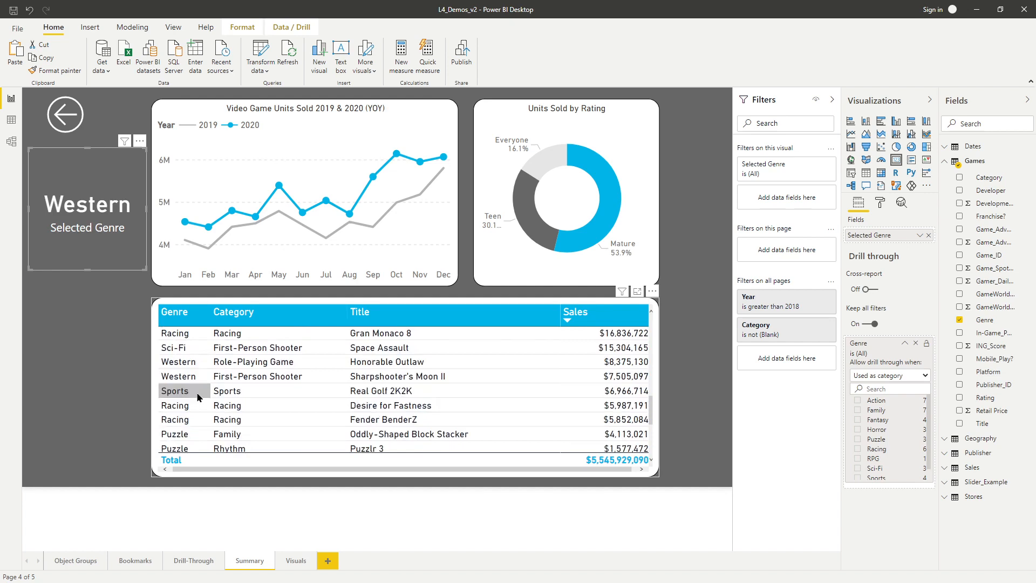
scroll(198, 398, "up", 10)
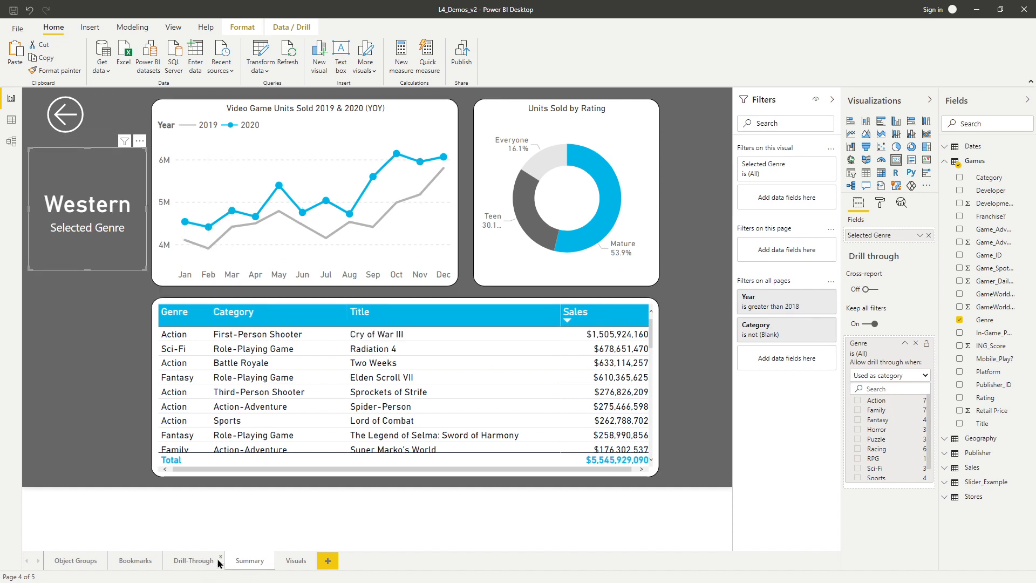
Set the Summary page's Genre drill-through filter to Action and hide that filter from report viewers.
left_click(858, 401)
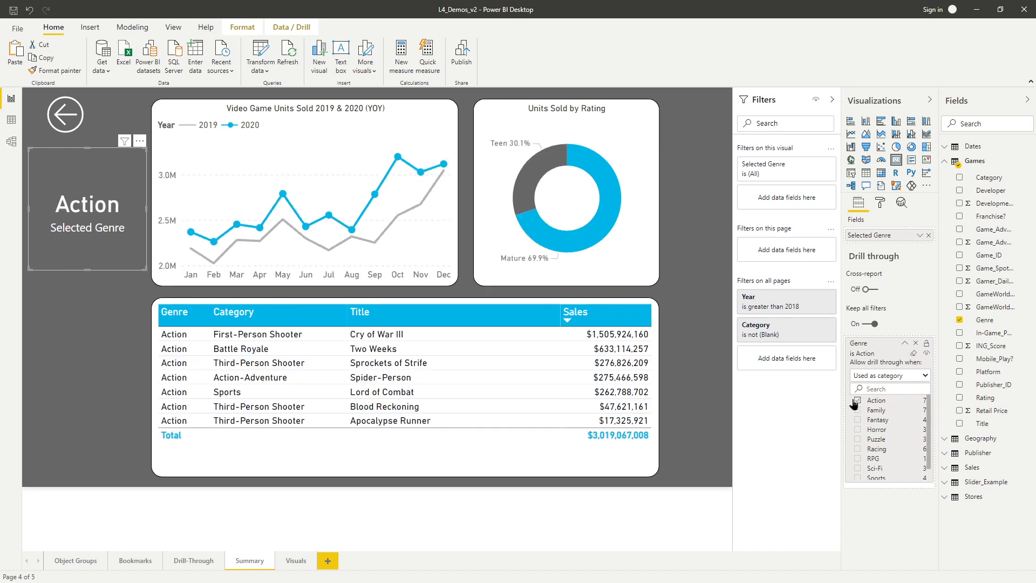
left_click(926, 344)
left_click(123, 133, "ctrl")
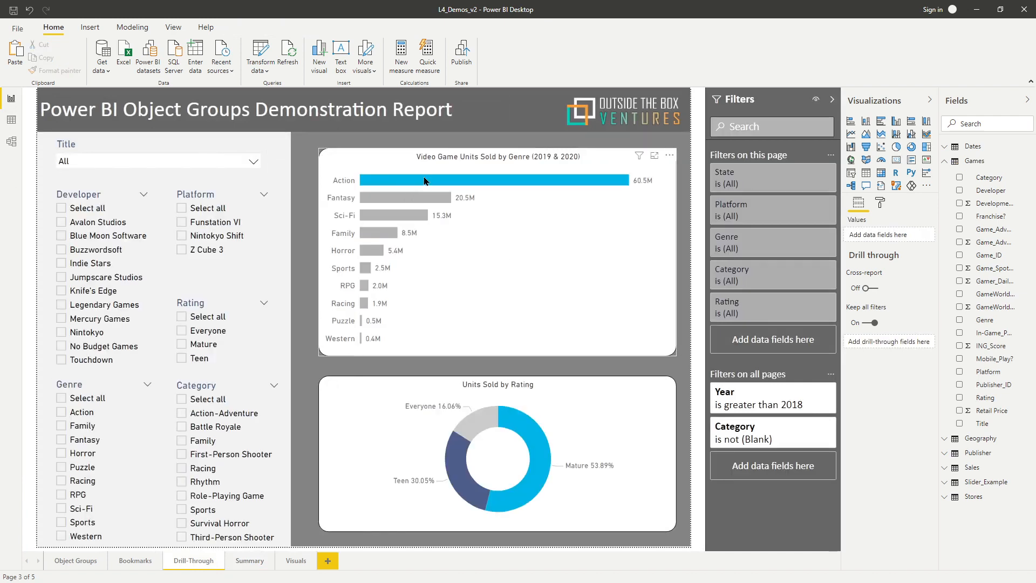
Drill through from the Action bar of the genre chart to the Summary page.
right_click(425, 181)
mouse_move(493, 260)
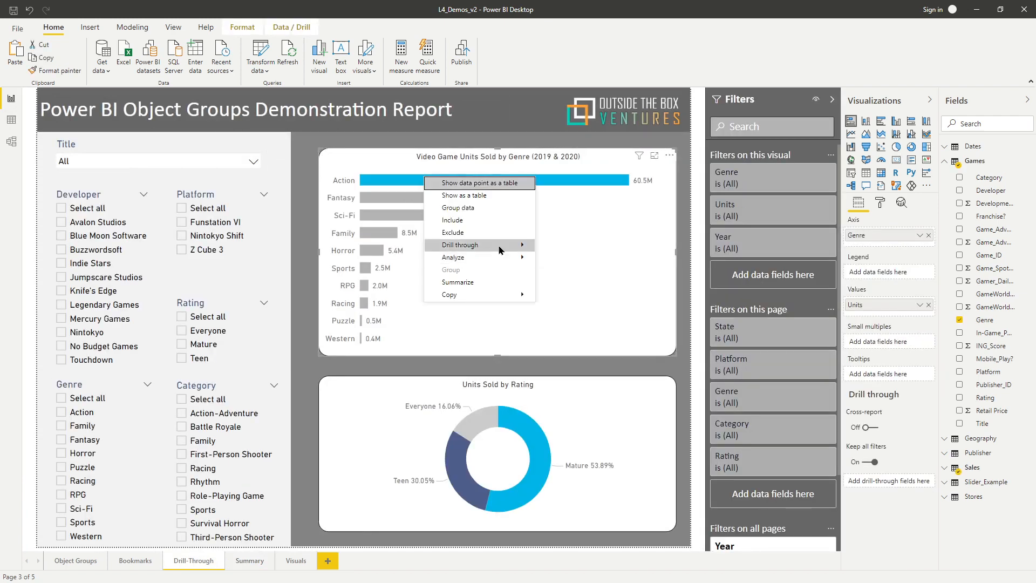
left_click(552, 247)
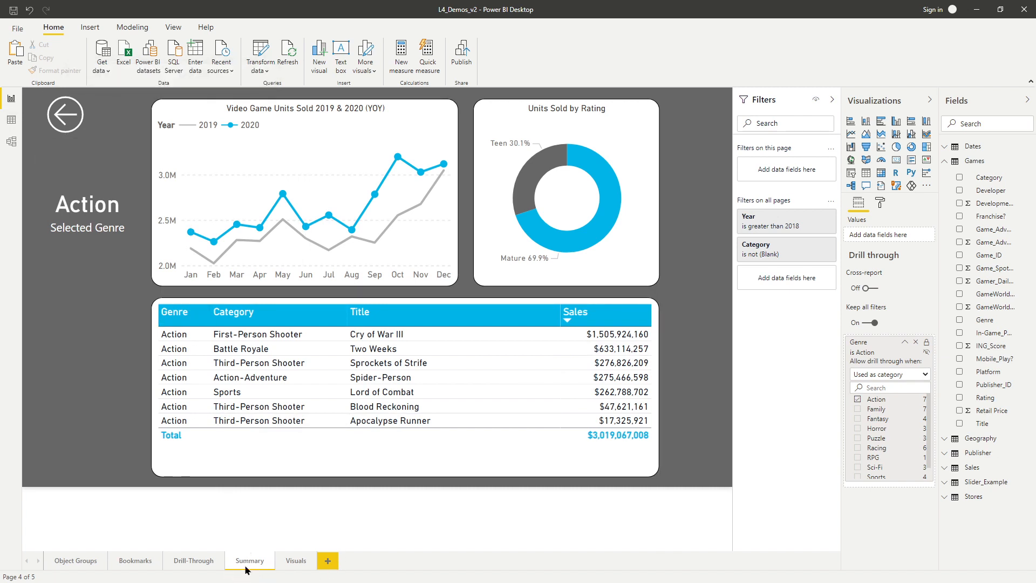
Move the Summary page after the Visuals page and hide it.
left_click_drag(241, 562, 306, 564)
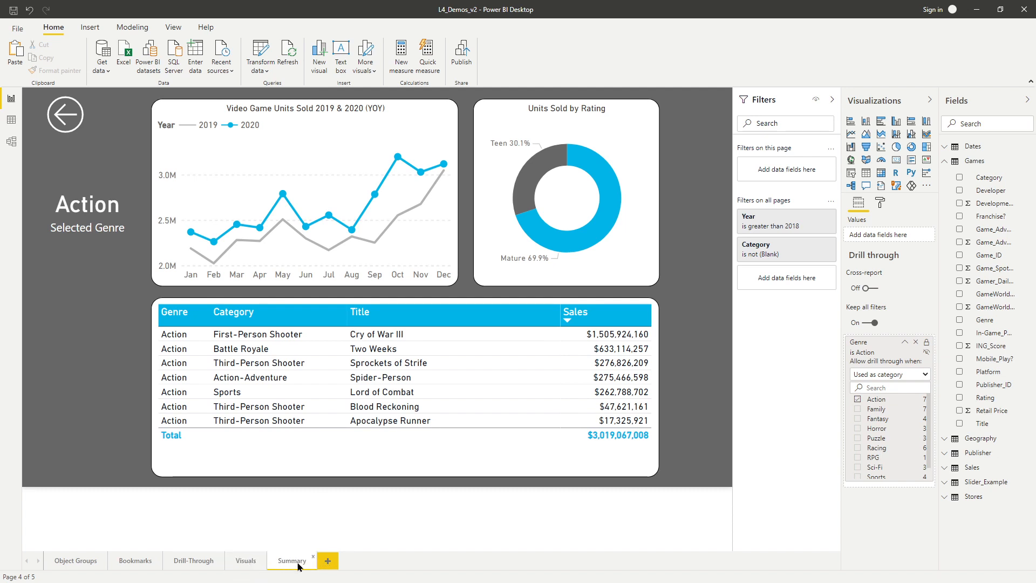
right_click(294, 564)
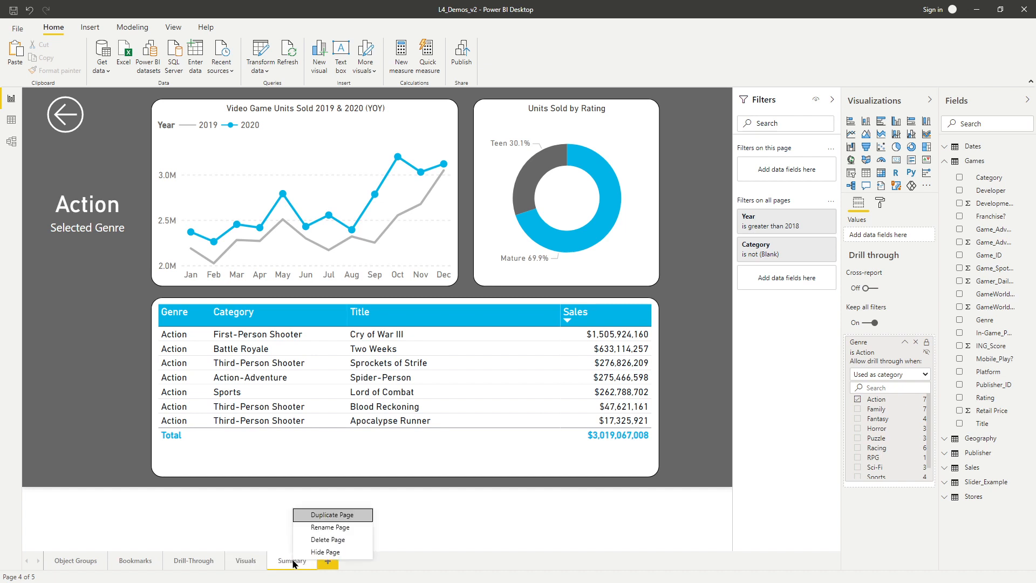
left_click(320, 552)
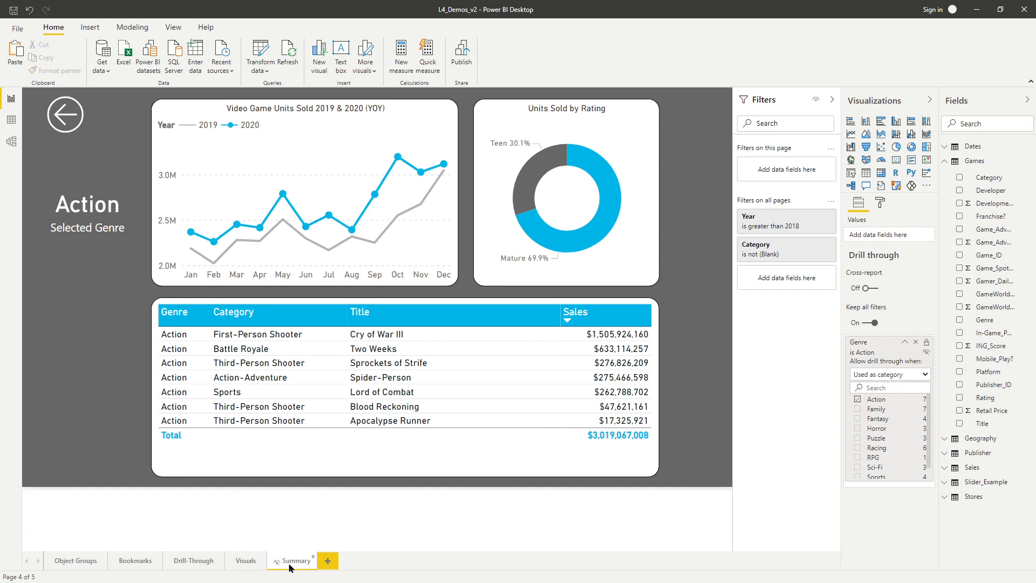
Return to the Drill-Through page and drill through from the Horror bar to the hidden Summary page.
left_click(195, 562)
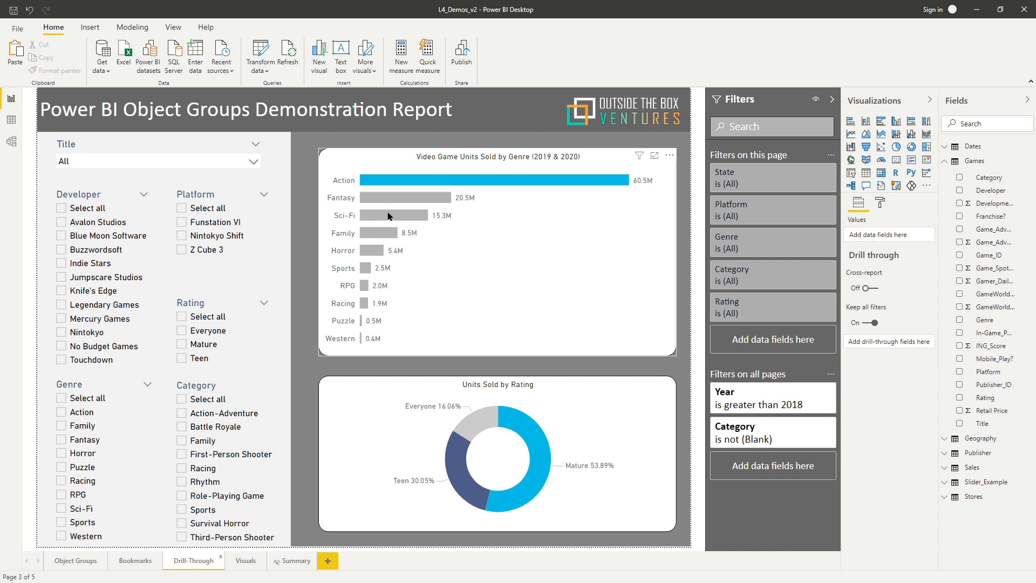
left_click(380, 226)
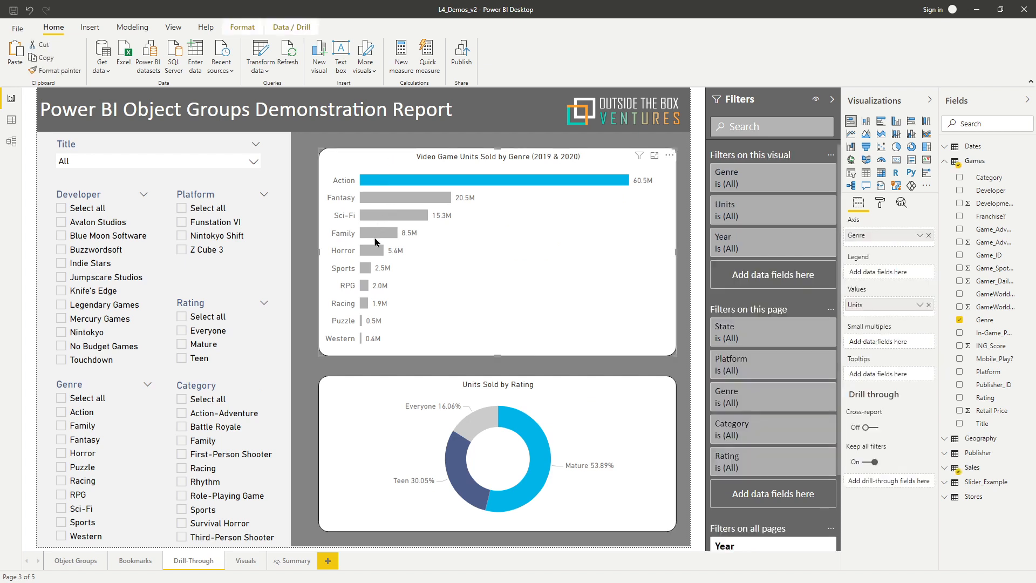
right_click(374, 251)
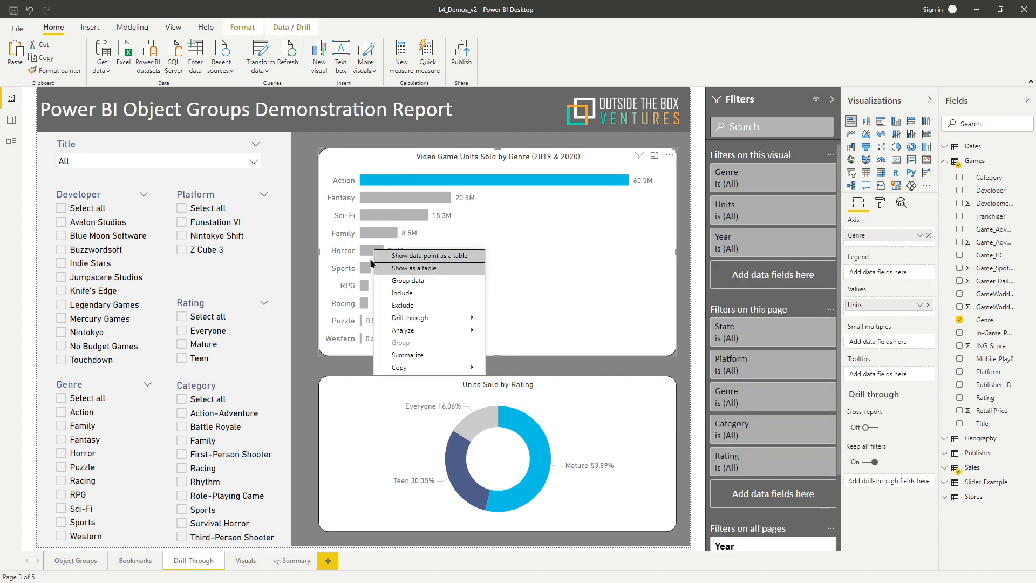
mouse_move(415, 318)
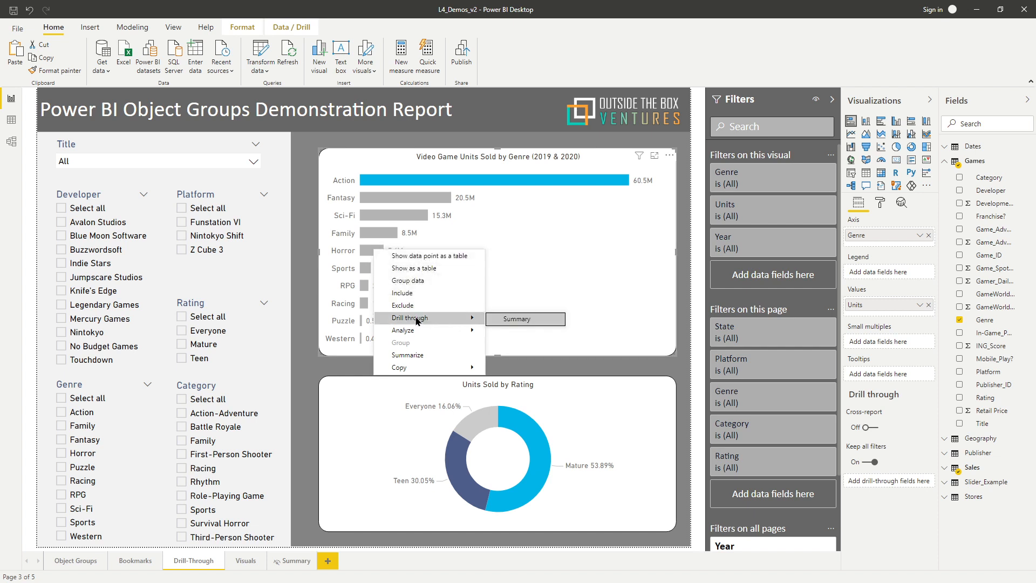
left_click(504, 320)
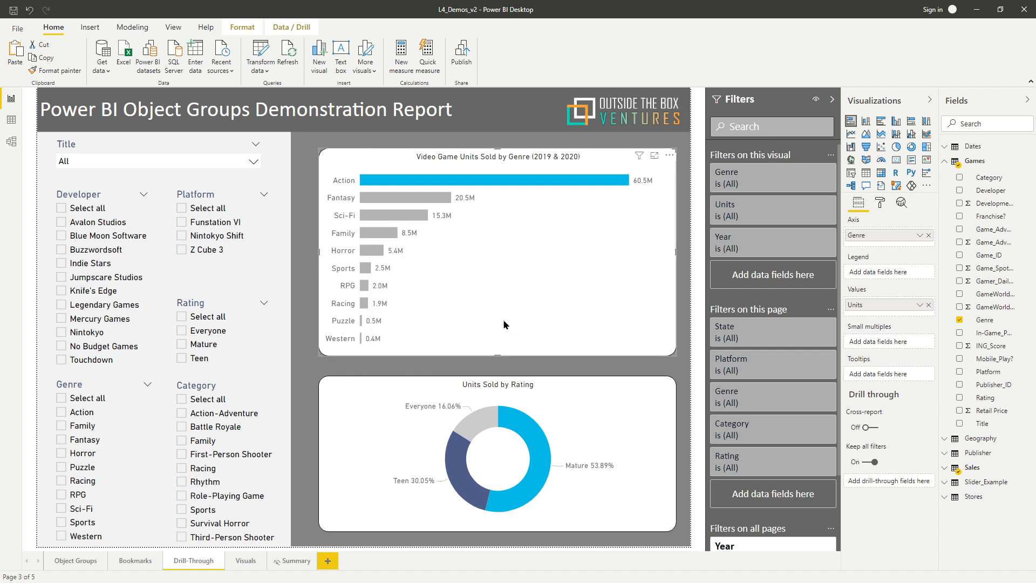